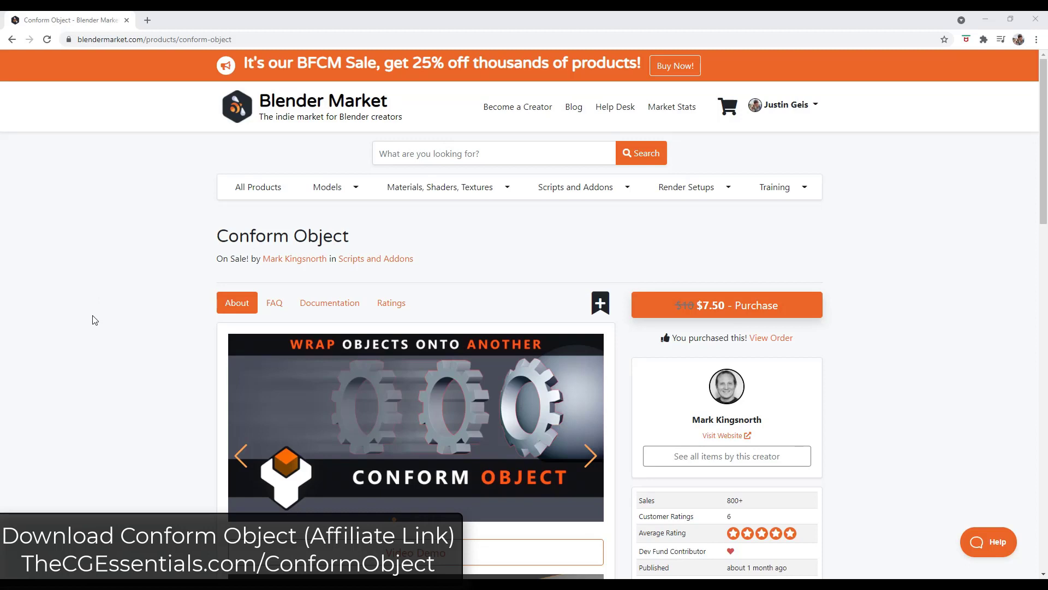
Scroll through the Decoration plaster page: download link, 7.9k triangles, 4k vertices, tags.
{"action": "scroll", "coordinate": [96, 311], "scroll_direction": "down", "scroll_amount": 4}
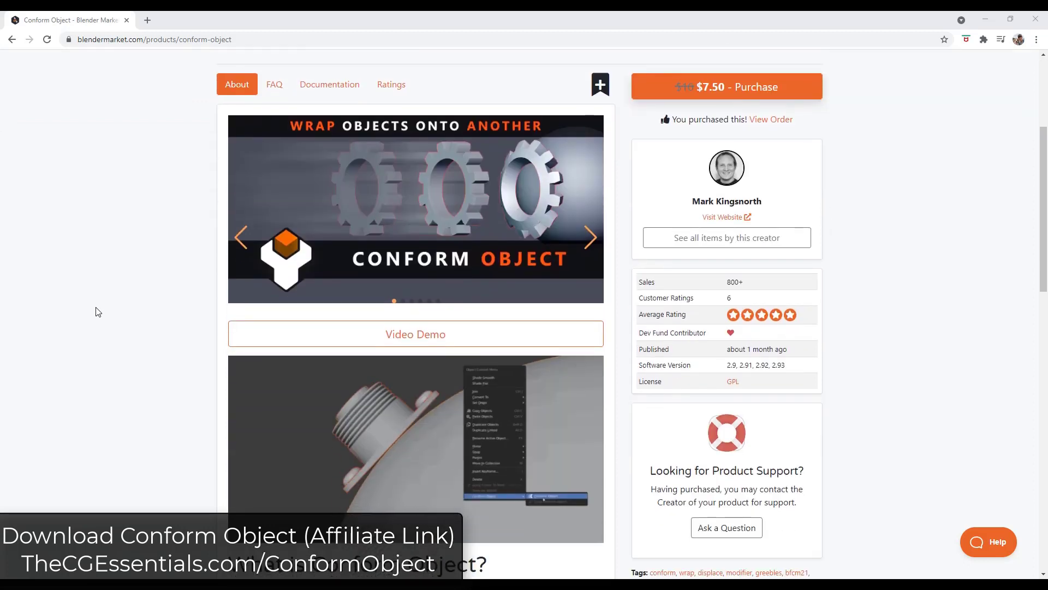
{"action": "left_click", "coordinate": [591, 238]}
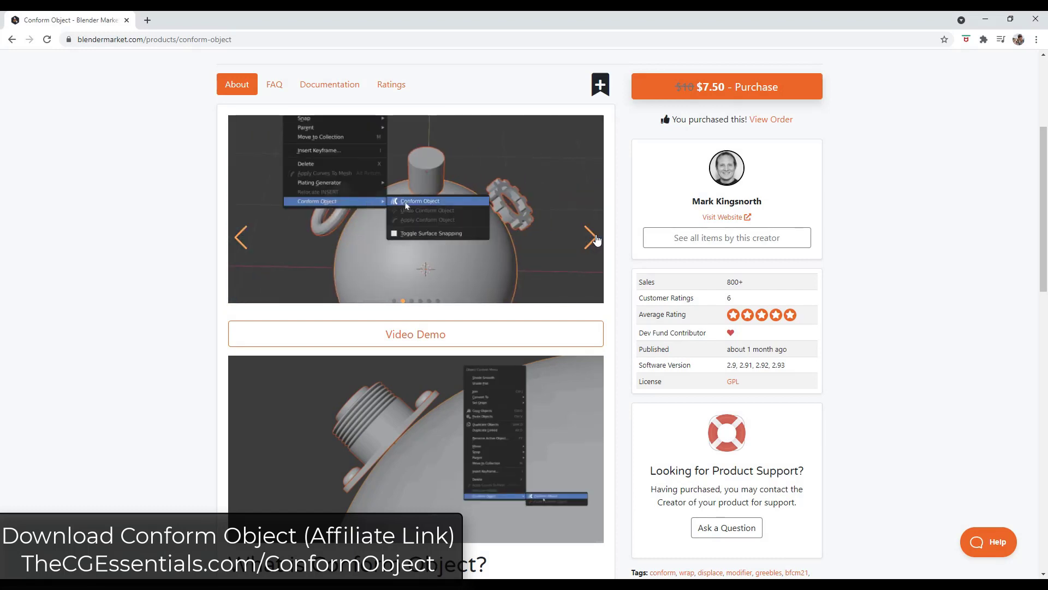
{"action": "scroll", "coordinate": [601, 246], "scroll_direction": "up", "scroll_amount": 2}
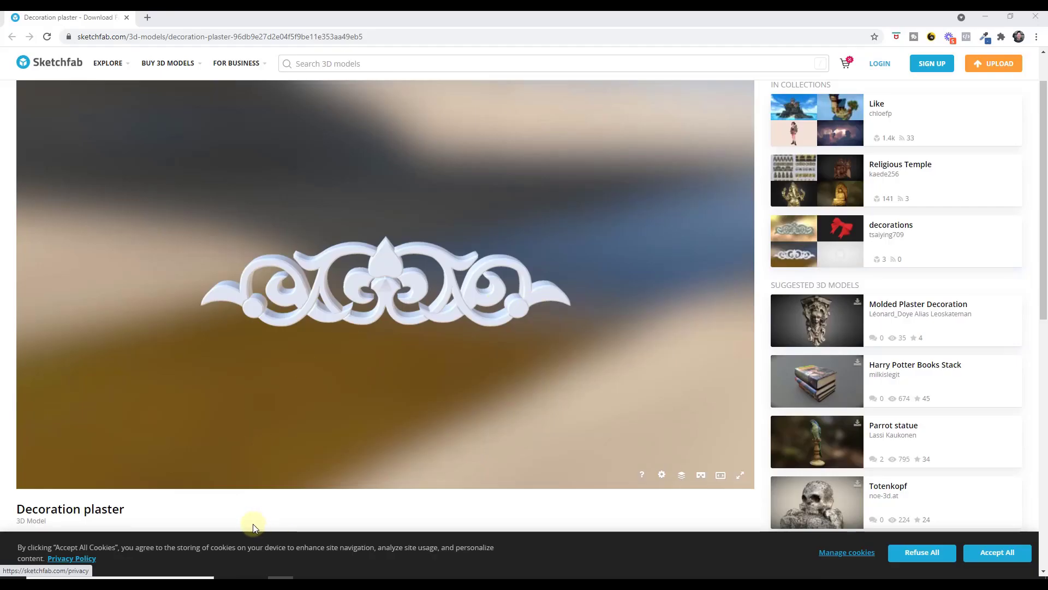
{"action": "scroll", "coordinate": [346, 502], "scroll_direction": "down", "scroll_amount": 3}
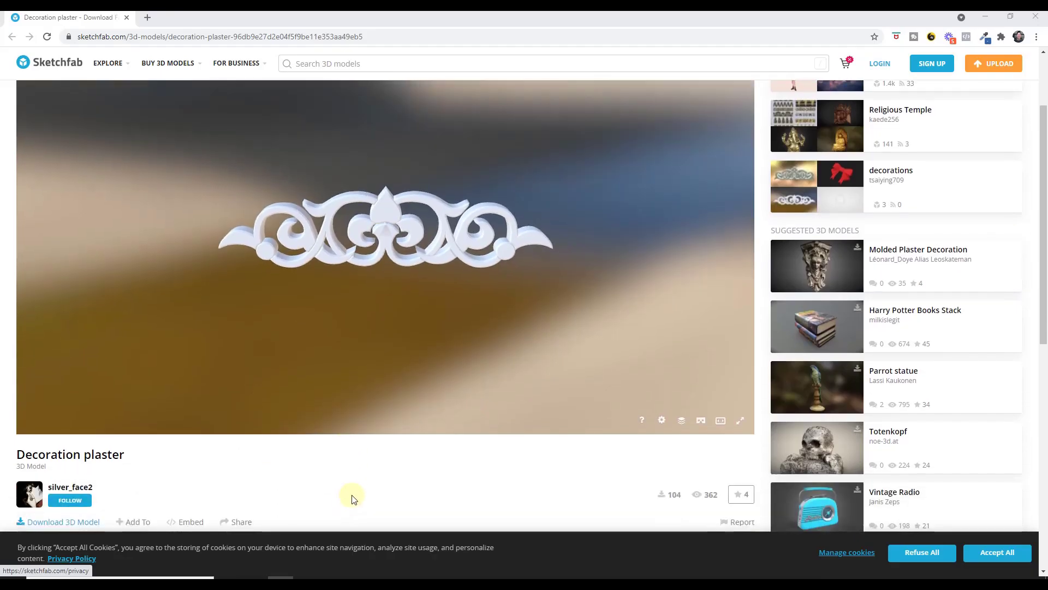
{"action": "scroll", "coordinate": [268, 379], "scroll_direction": "down", "scroll_amount": 2}
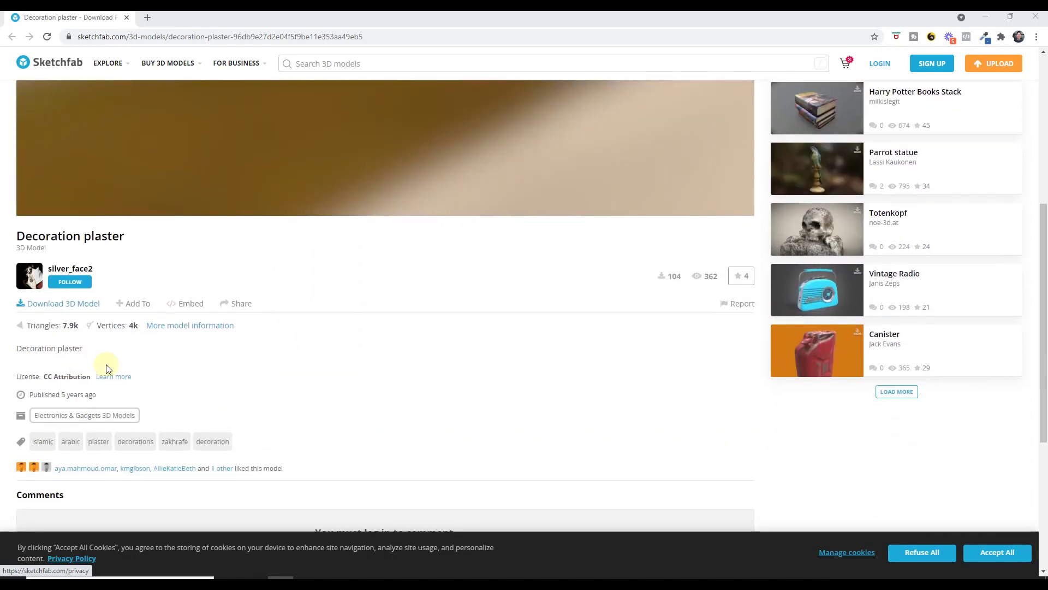
{"action": "scroll", "coordinate": [373, 392], "scroll_direction": "up", "scroll_amount": 4}
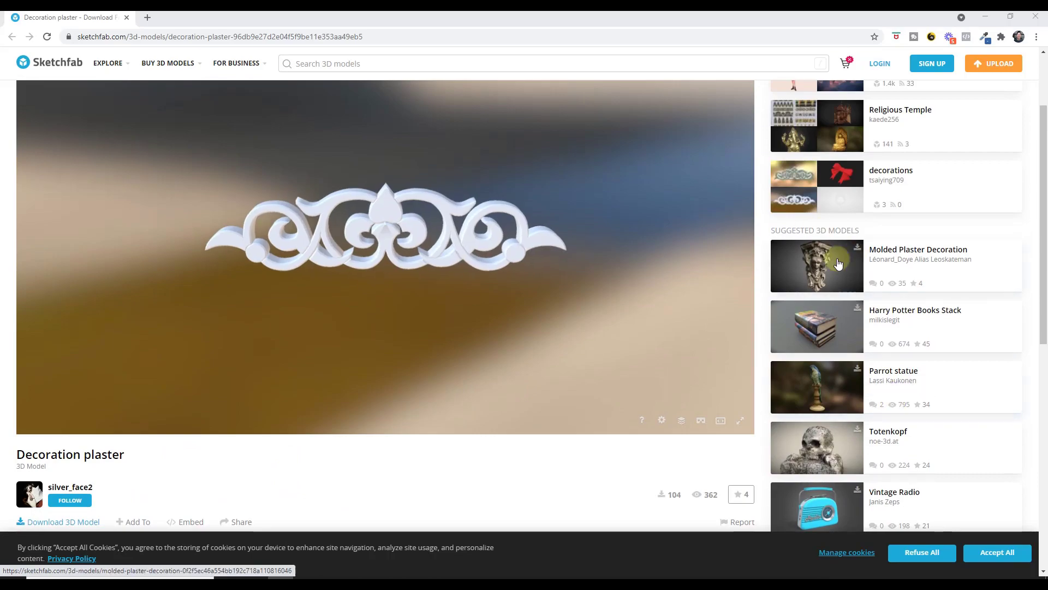
Return to Blender and orbit the view to inspect the ornament beside the torus.
{"action": "left_click", "coordinate": [985, 15]}
{"action": "left_click_drag", "start_coordinate": [709, 178], "coordinate": [512, 166]}
{"action": "middle_click_drag", "start_coordinate": [512, 165], "coordinate": [528, 228]}
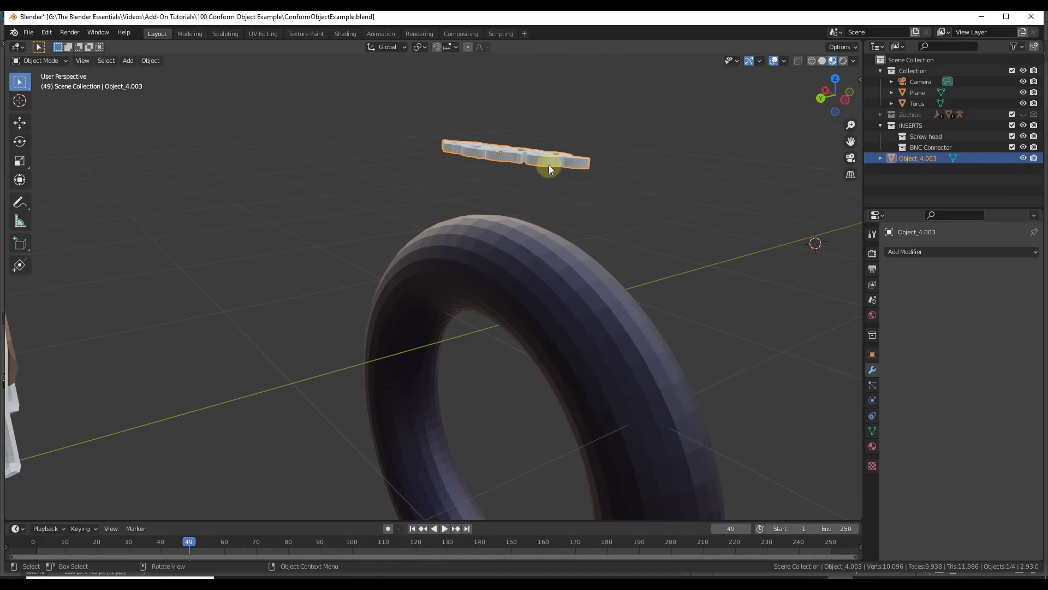
{"action": "middle_click_drag", "start_coordinate": [549, 157], "coordinate": [580, 212]}
{"action": "middle_click_drag", "start_coordinate": [506, 162], "coordinate": [556, 239]}
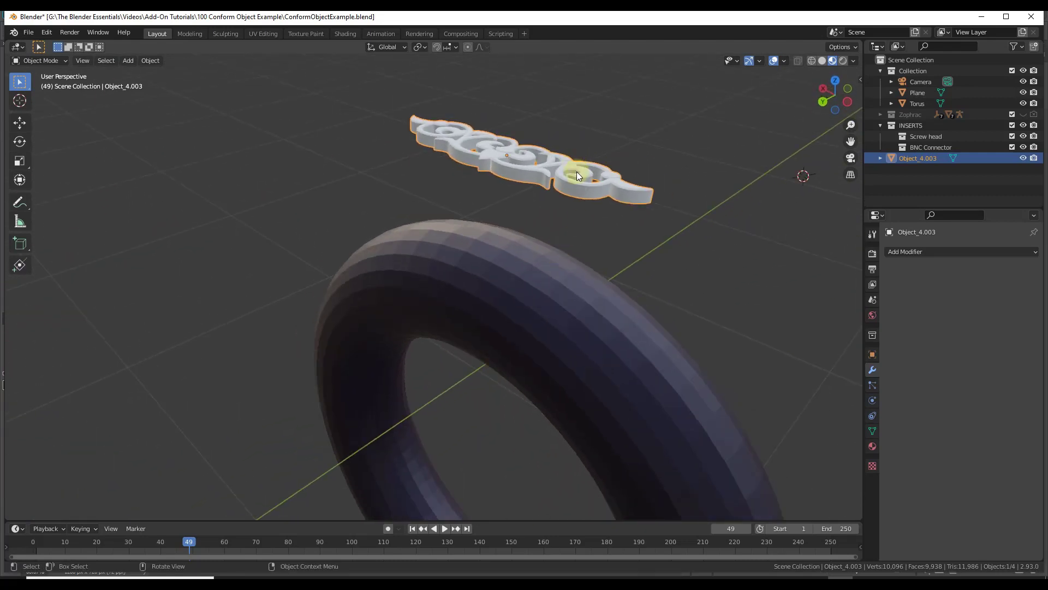
{"action": "scroll", "coordinate": [571, 280], "scroll_direction": "down", "scroll_amount": 3}
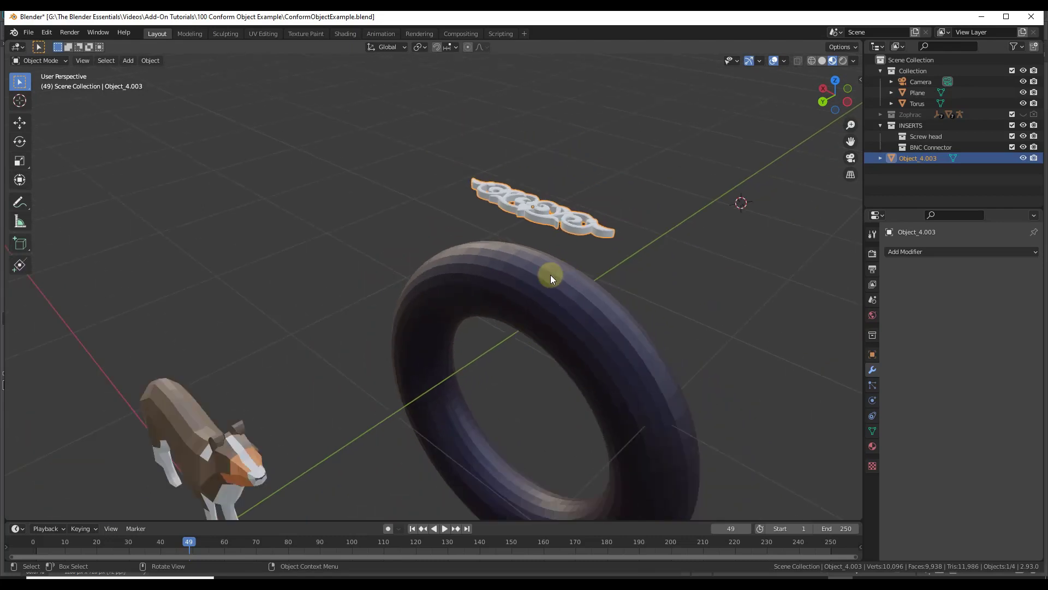
{"action": "middle_click_drag", "start_coordinate": [542, 280], "coordinate": [555, 232]}
Show the Conform sidebar, select the ornament then the torus, and open the context menu.
{"action": "key", "text": "n"}
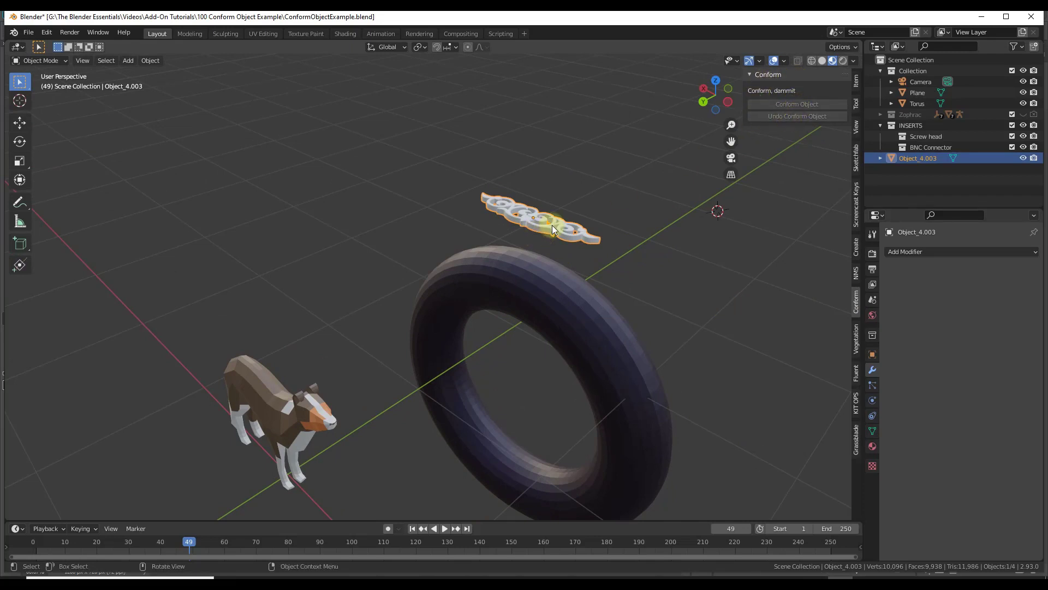
{"action": "left_click", "coordinate": [571, 249]}
{"action": "left_click", "coordinate": [563, 236]}
{"action": "left_click", "coordinate": [558, 280], "text": "shift"}
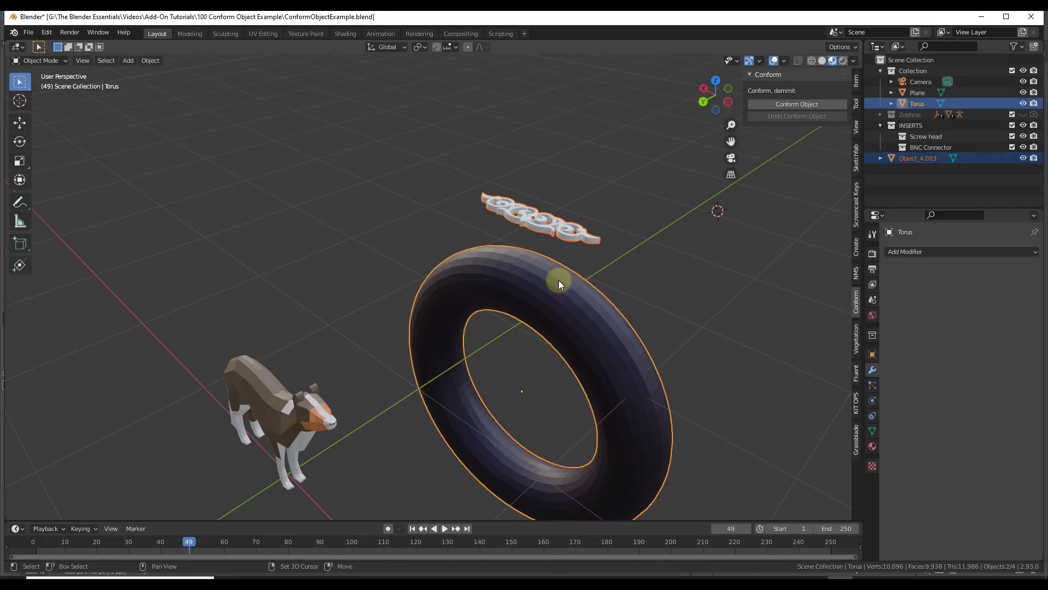
{"action": "right_click", "coordinate": [566, 237]}
{"action": "mouse_move", "coordinate": [549, 269]}
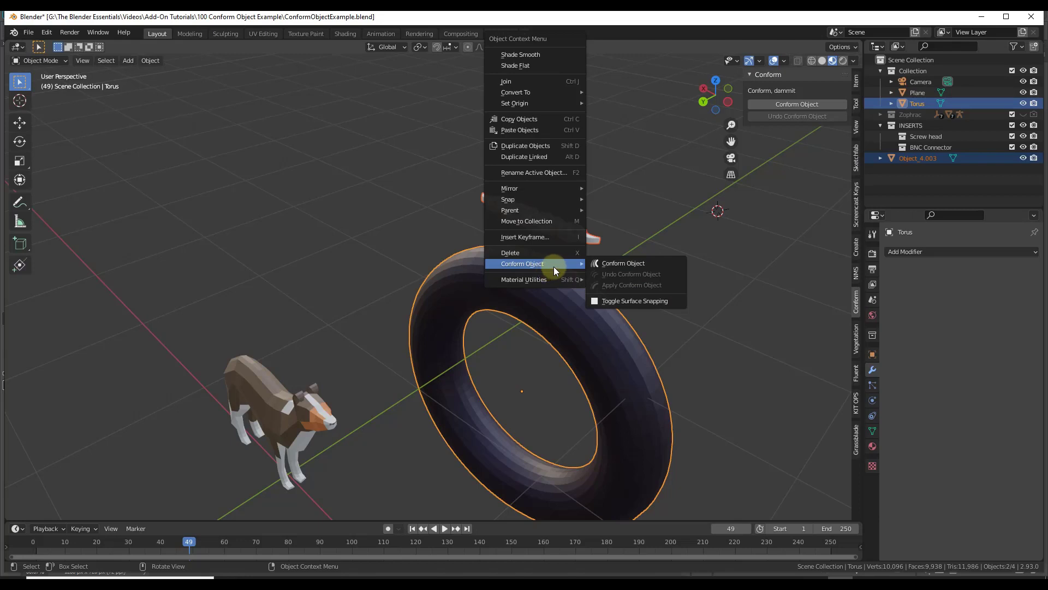
{"action": "left_click", "coordinate": [627, 264]}
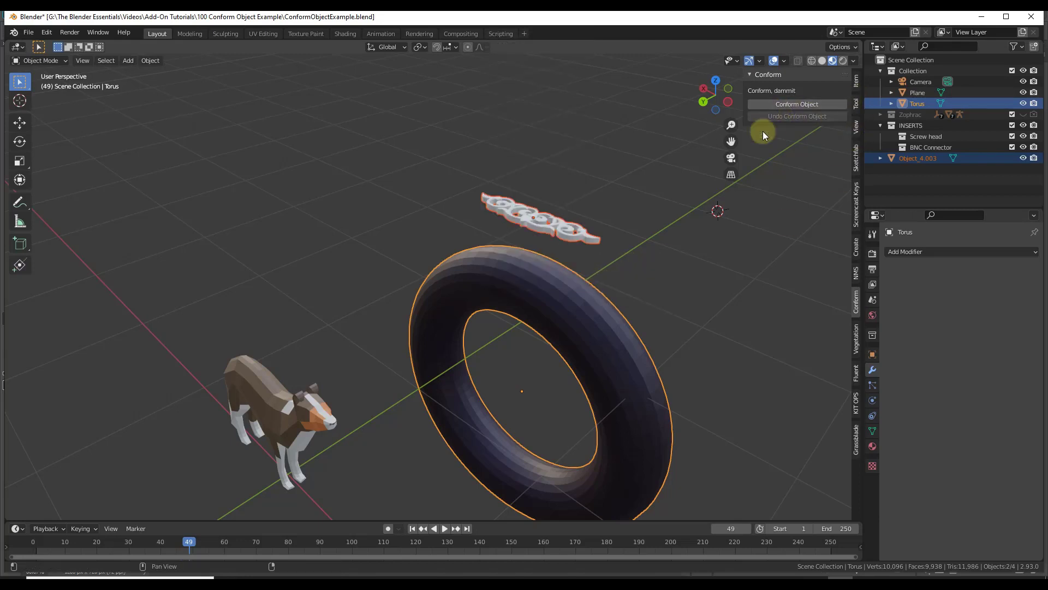
{"action": "right_click", "coordinate": [564, 274]}
Run Conform Object to wrap the ornament onto the torus, then inspect the result.
{"action": "mouse_move", "coordinate": [564, 280]}
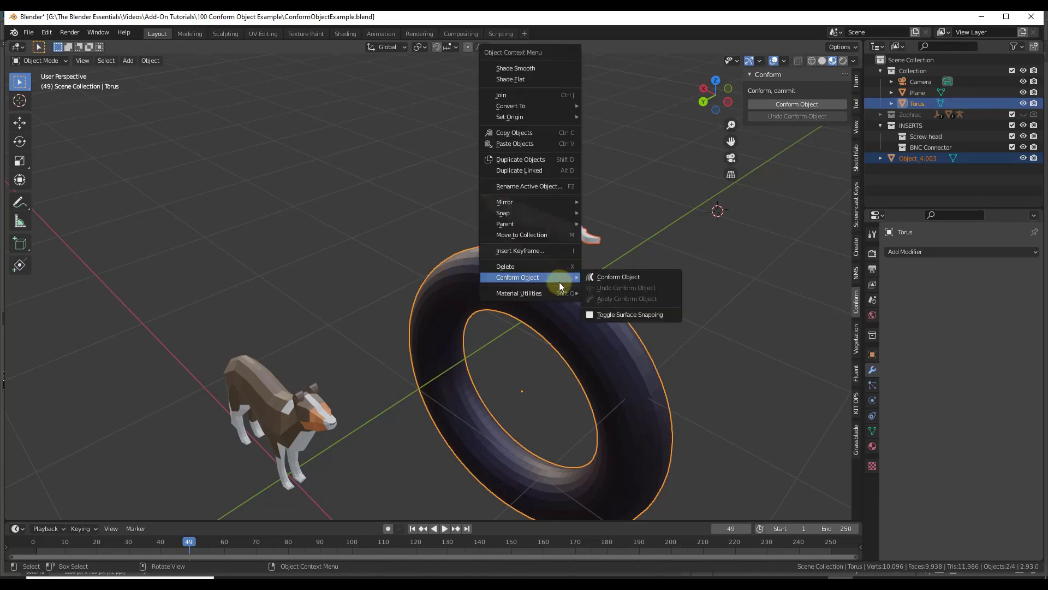
{"action": "left_click", "coordinate": [605, 279]}
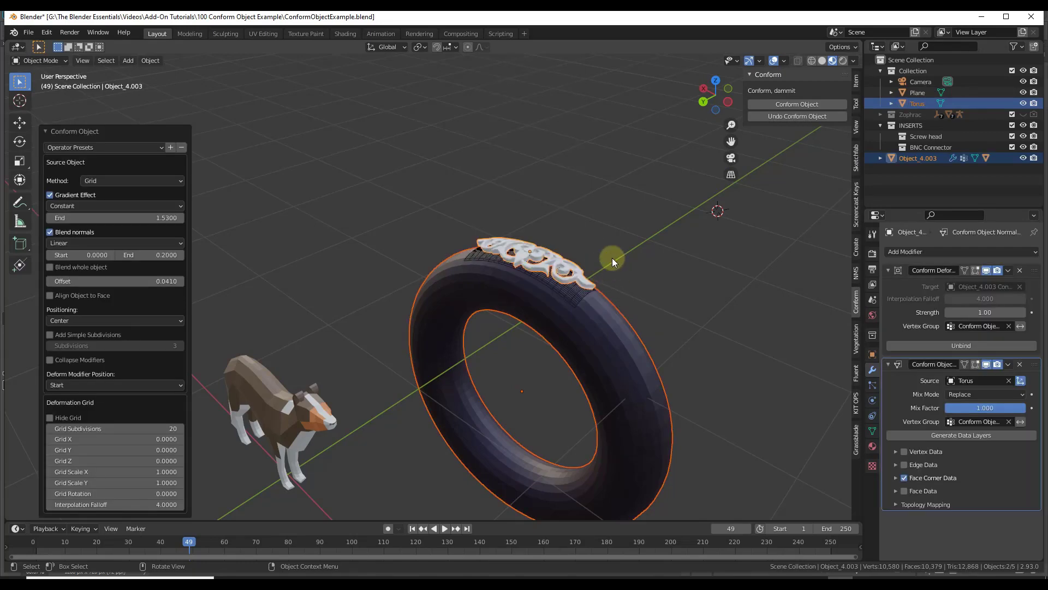
{"action": "scroll", "coordinate": [571, 250], "scroll_direction": "up", "scroll_amount": 8}
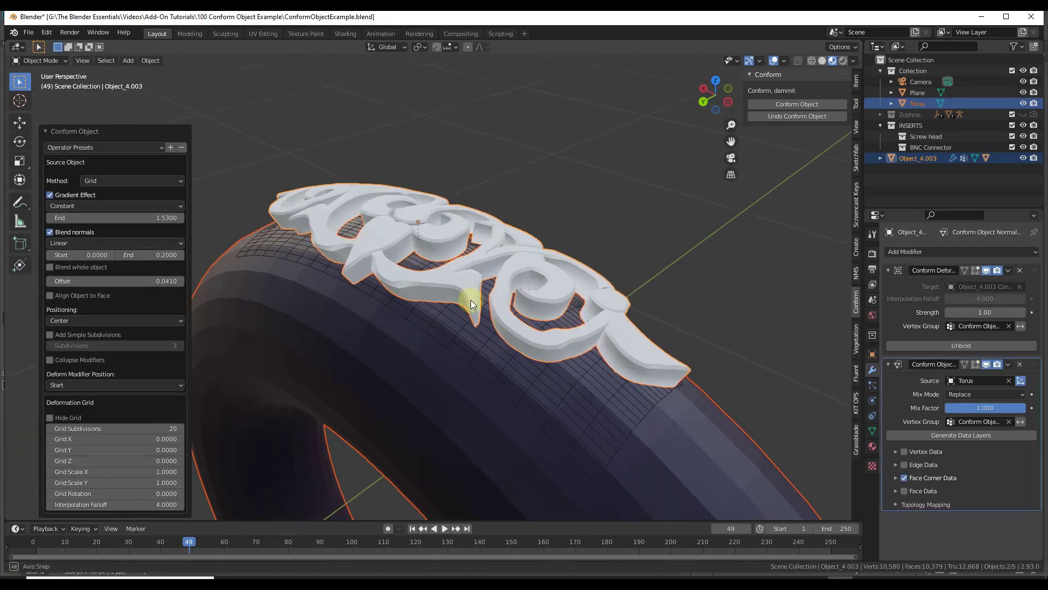
{"action": "mouse_move", "coordinate": [473, 301]}
{"action": "middle_mouse_down"}
{"action": "mouse_move", "coordinate": [667, 278]}
{"action": "mouse_move", "coordinate": [645, 323]}
{"action": "mouse_move", "coordinate": [559, 342]}
{"action": "mouse_move", "coordinate": [516, 342]}
{"action": "mouse_move", "coordinate": [472, 300]}
{"action": "middle_mouse_up"}
{"action": "scroll", "coordinate": [474, 276], "scroll_direction": "down", "scroll_amount": 2}
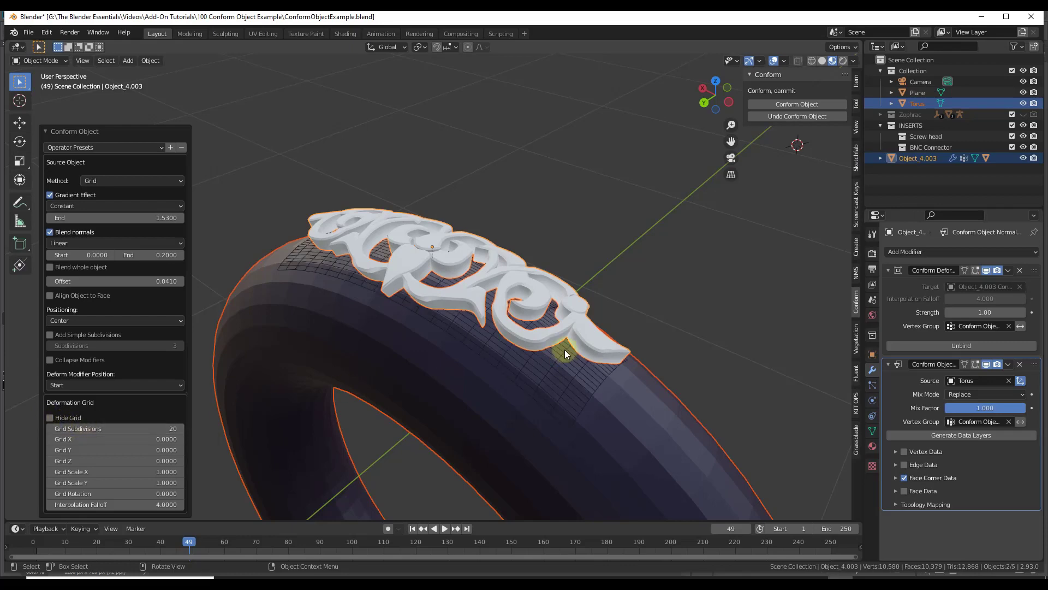
{"action": "scroll", "coordinate": [517, 317], "scroll_direction": "up", "scroll_amount": 2}
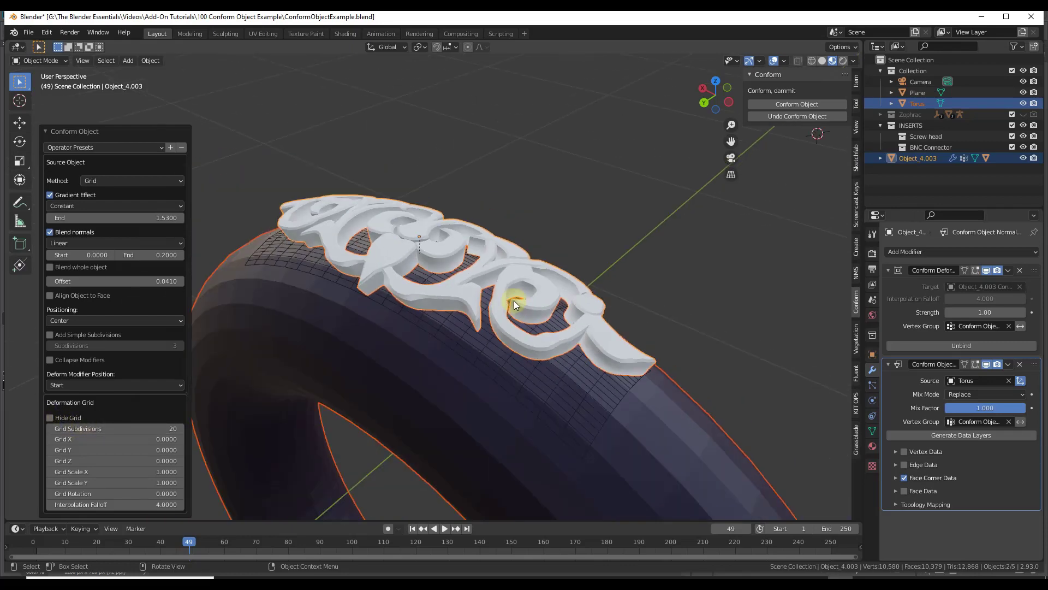
{"action": "middle_click_drag", "start_coordinate": [486, 279], "coordinate": [474, 247]}
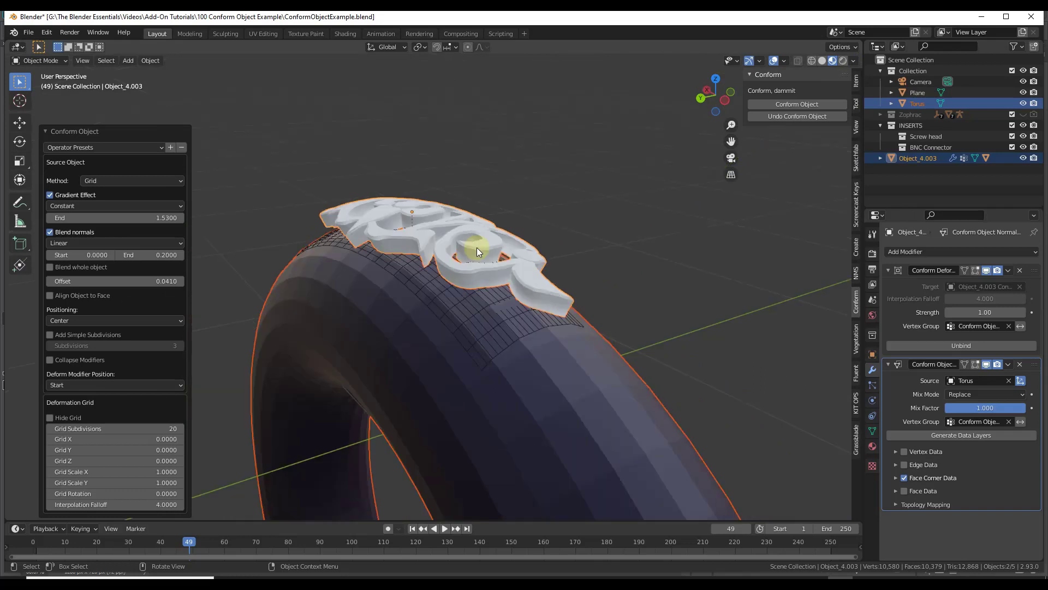
Compare Linear and Constant gradient effects, settling on Linear.
{"action": "left_click", "coordinate": [85, 206]}
{"action": "left_click", "coordinate": [88, 218]}
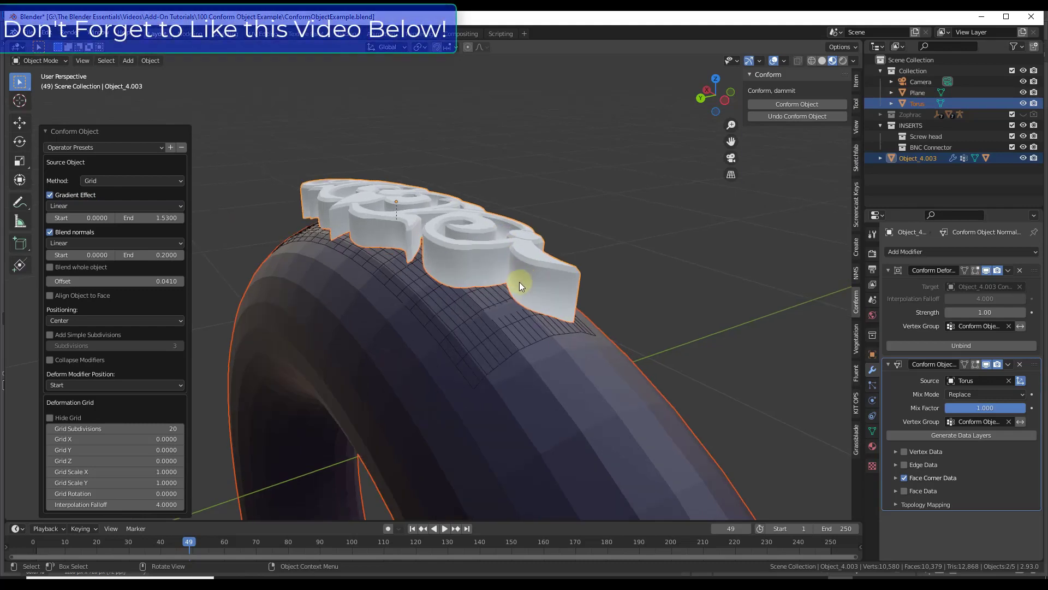
{"action": "middle_click_drag", "start_coordinate": [519, 281], "coordinate": [491, 283]}
{"action": "scroll", "coordinate": [304, 252], "scroll_direction": "down", "scroll_amount": 2}
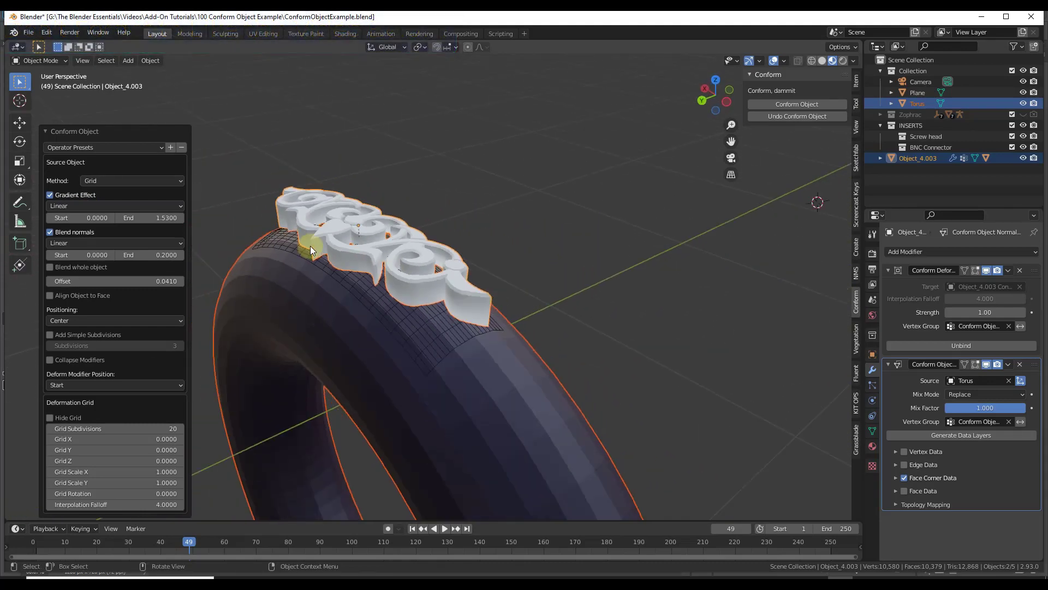
{"action": "left_click", "coordinate": [100, 205]}
{"action": "left_click", "coordinate": [70, 230]}
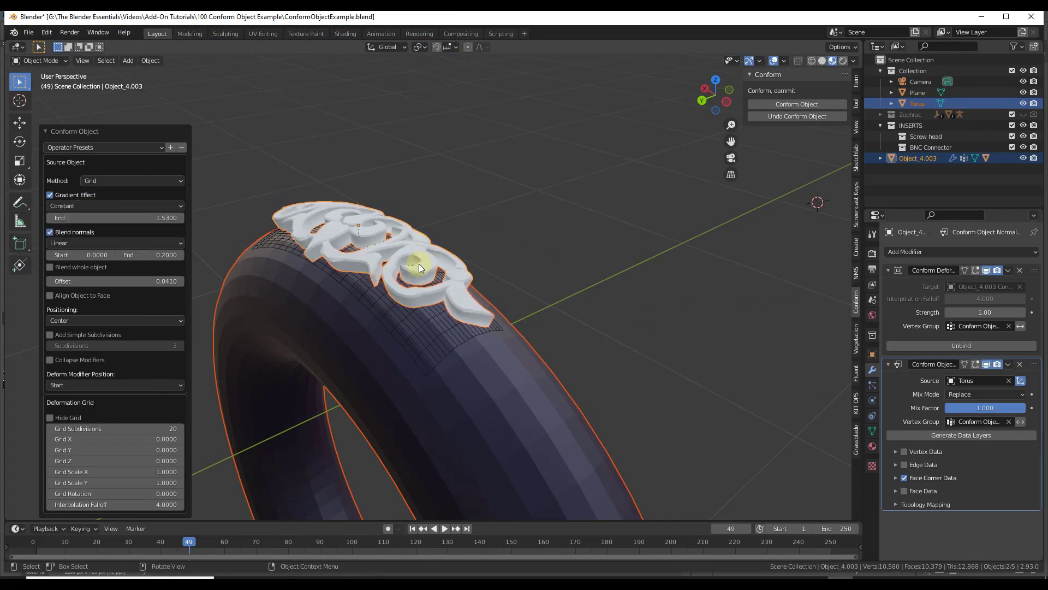
{"action": "mouse_move", "coordinate": [427, 286]}
{"action": "middle_mouse_down"}
{"action": "mouse_move", "coordinate": [364, 256]}
{"action": "mouse_move", "coordinate": [441, 280]}
{"action": "middle_mouse_up"}
{"action": "scroll", "coordinate": [441, 280], "scroll_direction": "up", "scroll_amount": 6}
{"action": "scroll", "coordinate": [396, 211], "scroll_direction": "down", "scroll_amount": 5}
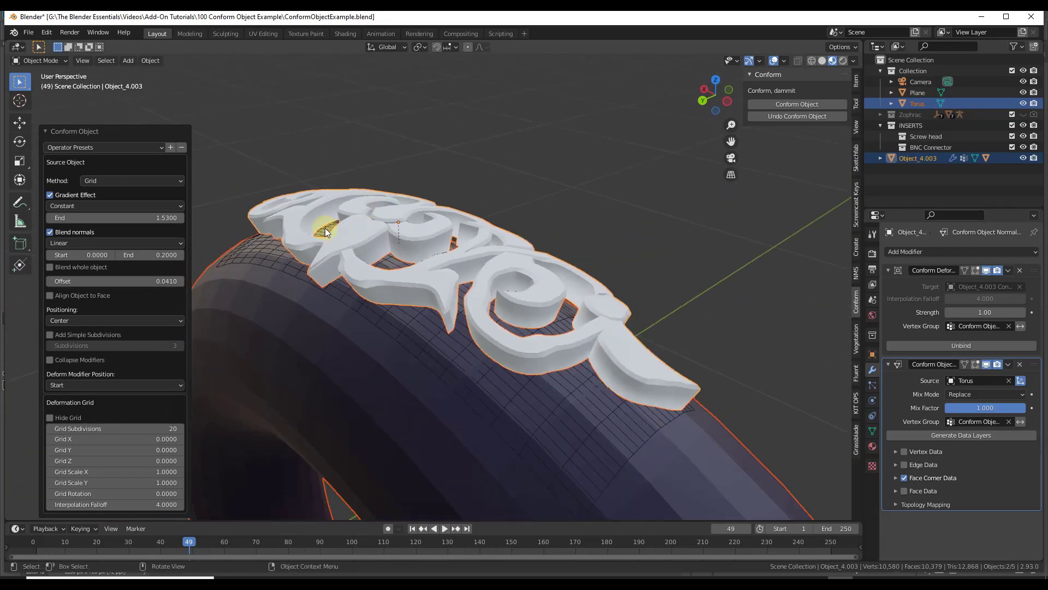
{"action": "left_click", "coordinate": [140, 206]}
{"action": "left_click", "coordinate": [68, 222]}
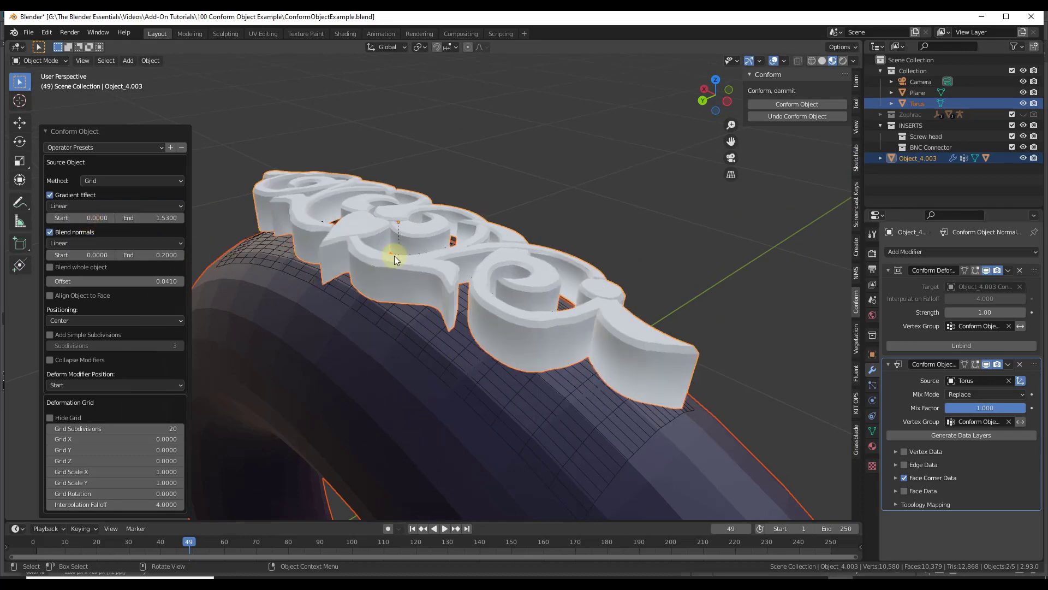
{"action": "mouse_move", "coordinate": [438, 309]}
{"action": "middle_mouse_down"}
{"action": "mouse_move", "coordinate": [420, 265]}
{"action": "mouse_move", "coordinate": [489, 307]}
{"action": "mouse_move", "coordinate": [437, 300]}
{"action": "middle_mouse_up"}
Lower the conform offset to 0.0010 and adjust the gradient End value to 1.10.
{"action": "left_click", "coordinate": [50, 281]}
{"action": "left_click", "coordinate": [50, 281]}
{"action": "left_click", "coordinate": [50, 281]}
{"action": "left_click", "coordinate": [50, 281]}
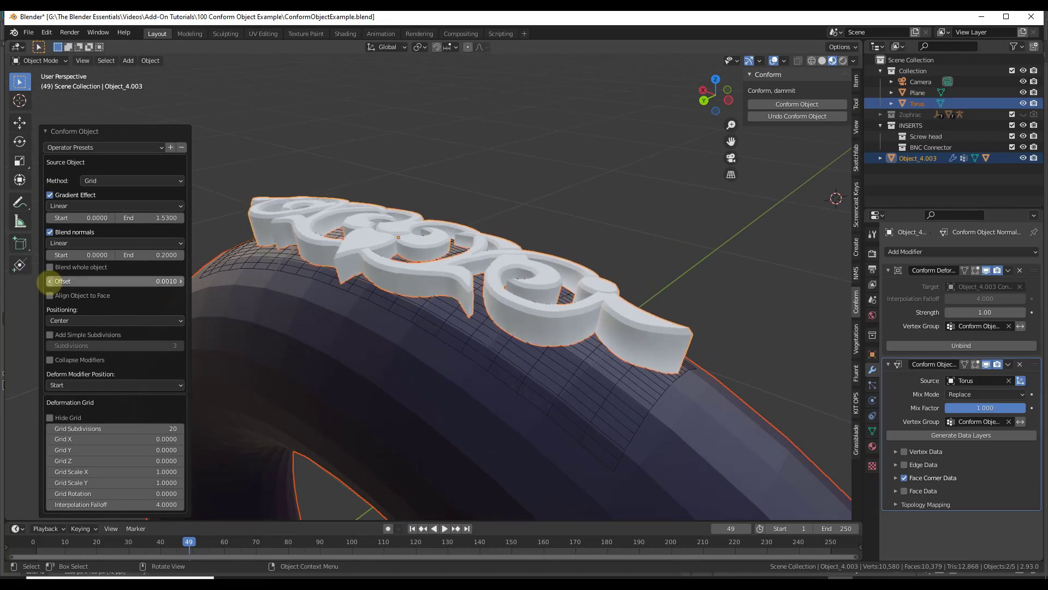
{"action": "mouse_move", "coordinate": [350, 277]}
{"action": "middle_mouse_down"}
{"action": "mouse_move", "coordinate": [377, 247]}
{"action": "mouse_move", "coordinate": [362, 237]}
{"action": "mouse_move", "coordinate": [370, 260]}
{"action": "mouse_move", "coordinate": [349, 262]}
{"action": "middle_mouse_up"}
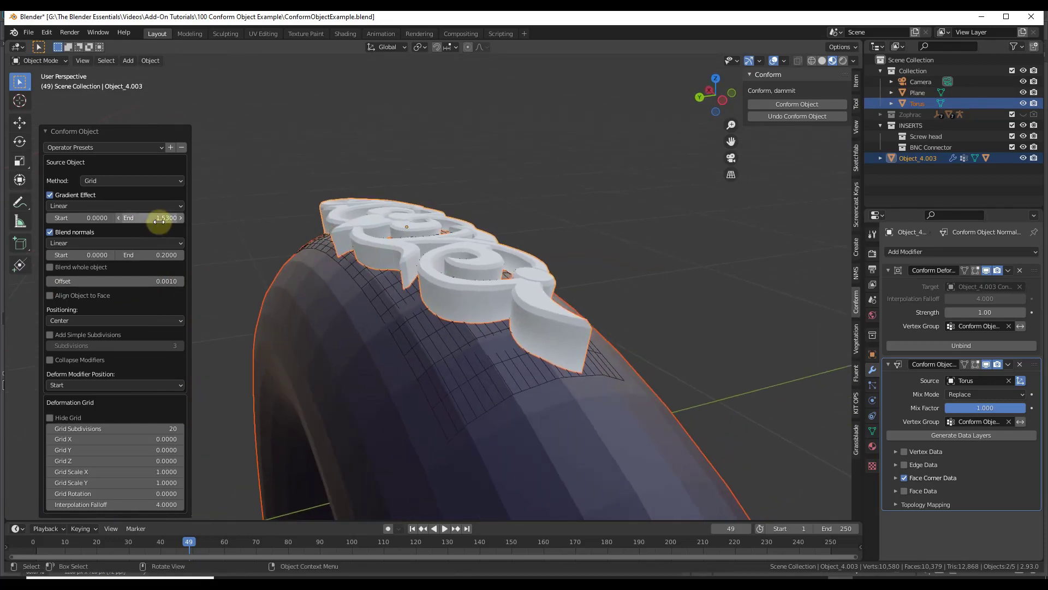
{"action": "left_click_drag", "start_coordinate": [154, 220], "coordinate": [130, 245]}
{"action": "middle_click_drag", "start_coordinate": [491, 298], "coordinate": [481, 351]}
{"action": "middle_click_drag", "start_coordinate": [466, 316], "coordinate": [437, 262]}
Test raising the offset to 0.0610, then return it to 0.0010.
{"action": "left_click", "coordinate": [181, 281]}
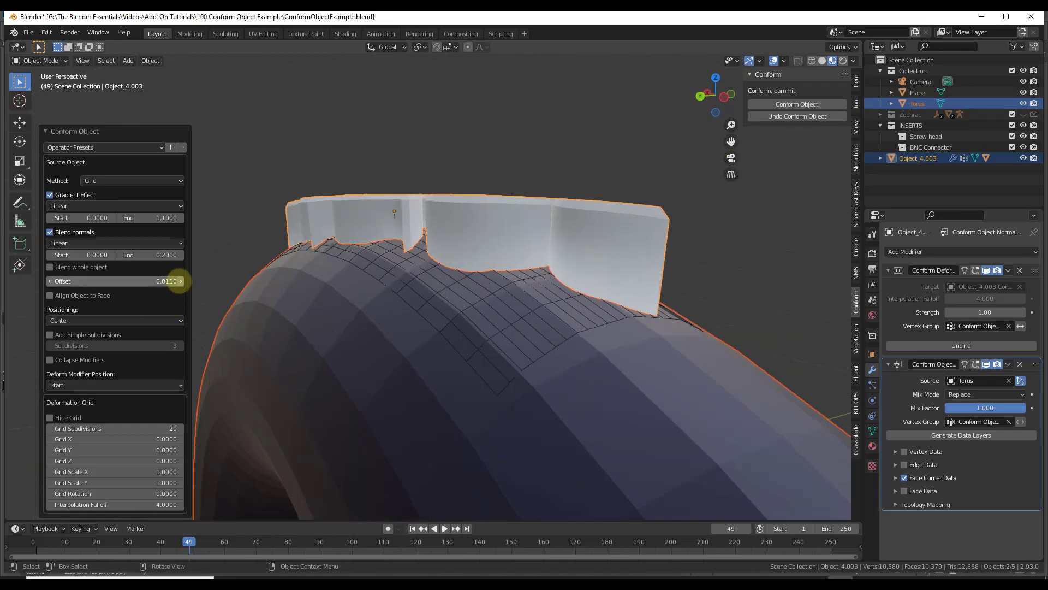
{"action": "left_click", "coordinate": [180, 281]}
{"action": "left_click", "coordinate": [180, 281]}
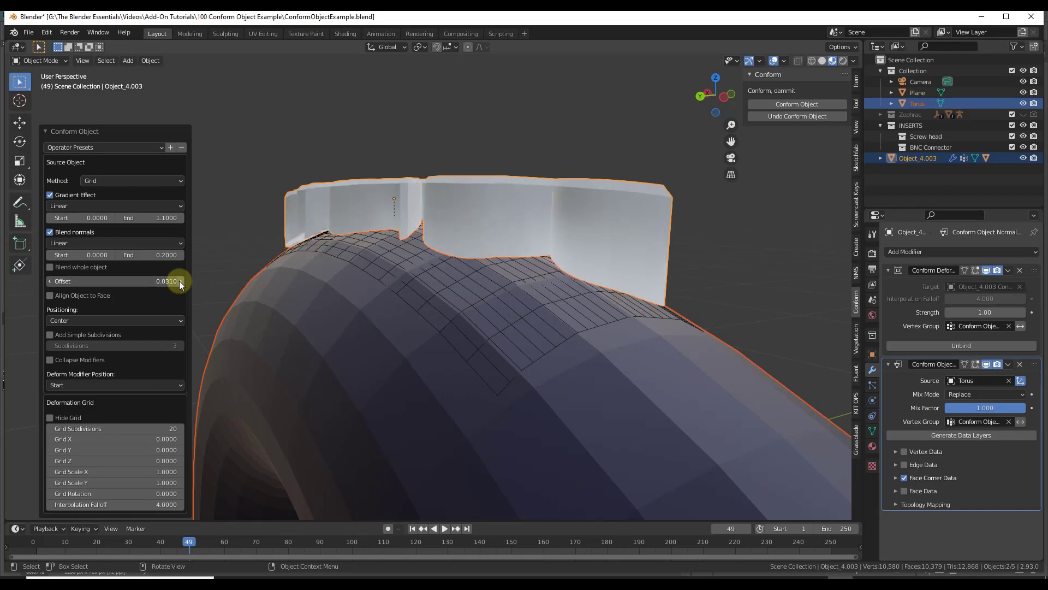
{"action": "left_click", "coordinate": [180, 281]}
{"action": "left_click", "coordinate": [180, 280]}
{"action": "left_click", "coordinate": [180, 280]}
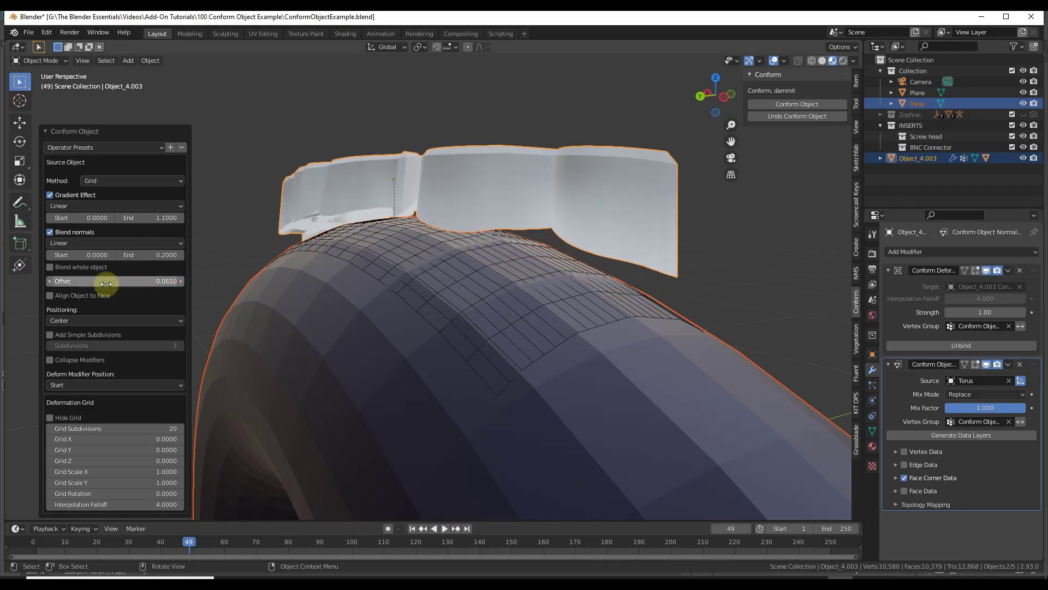
{"action": "left_click", "coordinate": [49, 281]}
{"action": "left_click", "coordinate": [49, 280]}
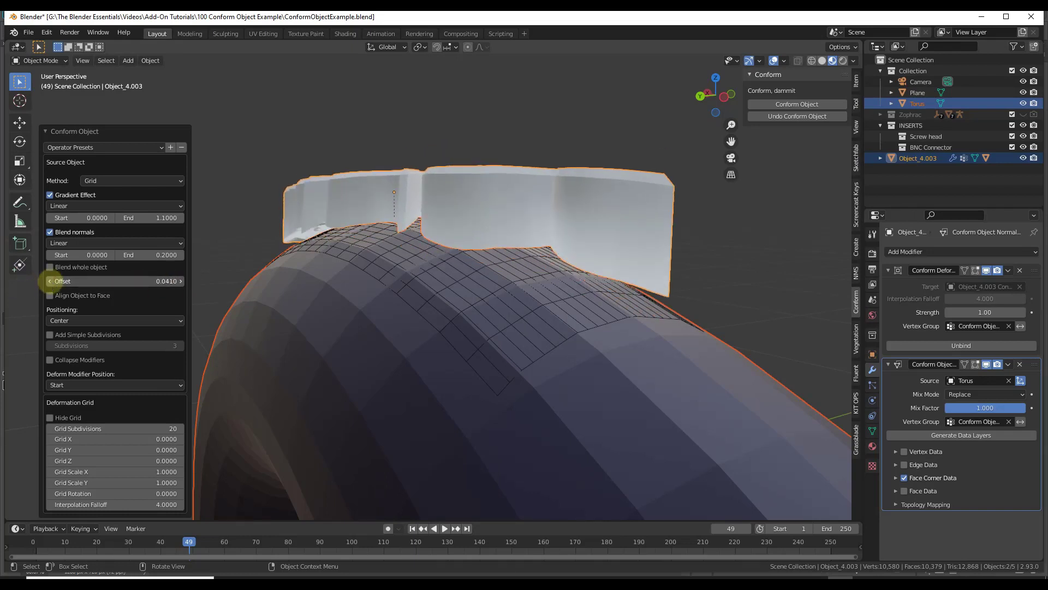
{"action": "left_click", "coordinate": [50, 281]}
{"action": "left_click", "coordinate": [50, 280]}
{"action": "left_click", "coordinate": [50, 280]}
{"action": "left_click", "coordinate": [50, 280]}
Select only the ornament, dropping the torus from the selection.
{"action": "scroll", "coordinate": [476, 363], "scroll_direction": "down", "scroll_amount": 3}
{"action": "middle_click_drag", "start_coordinate": [476, 362], "coordinate": [495, 296]}
{"action": "left_click", "coordinate": [495, 295]}
{"action": "scroll", "coordinate": [512, 303], "scroll_direction": "up", "scroll_amount": 3}
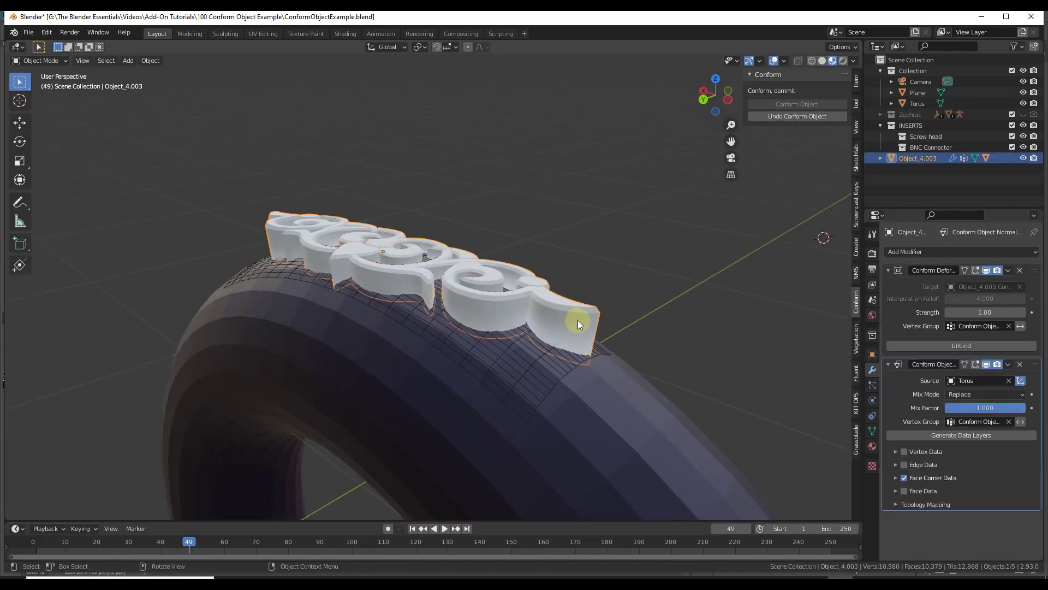
{"action": "key", "text": "Tab"}
{"action": "scroll", "coordinate": [437, 269], "scroll_direction": "up", "scroll_amount": 3}
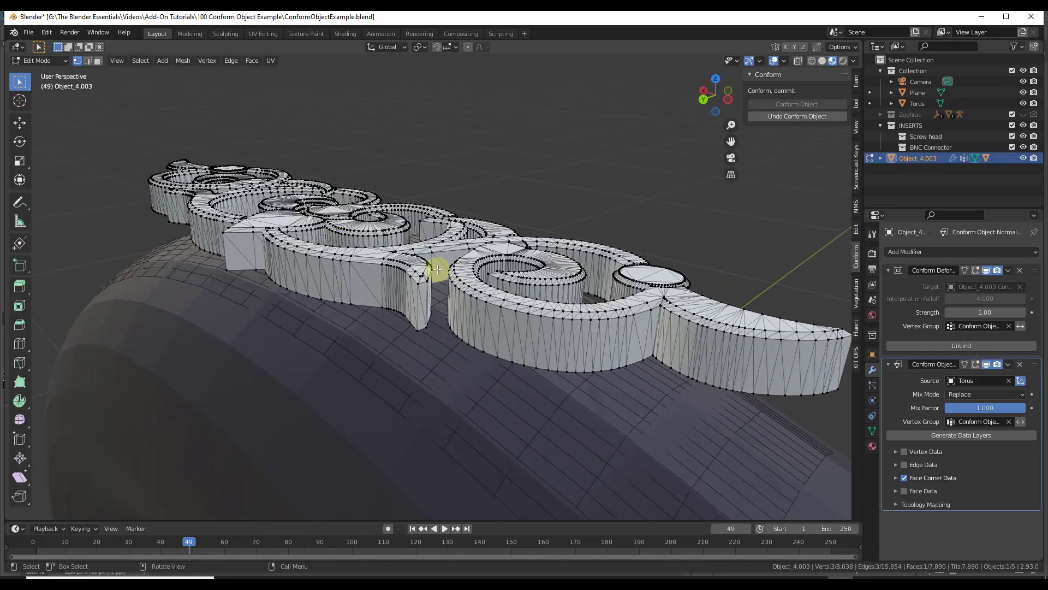
{"action": "middle_click_drag", "start_coordinate": [437, 269], "coordinate": [459, 307]}
{"action": "scroll", "coordinate": [386, 243], "scroll_direction": "down", "scroll_amount": 3}
{"action": "scroll", "coordinate": [384, 252], "scroll_direction": "up", "scroll_amount": 3}
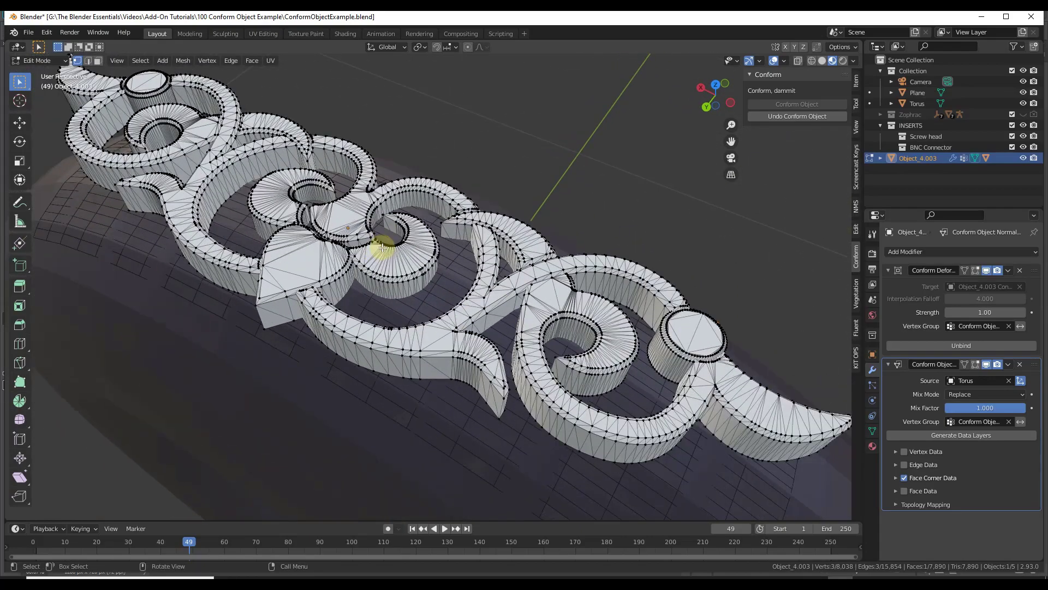
{"action": "scroll", "coordinate": [385, 252], "scroll_direction": "up", "scroll_amount": 2}
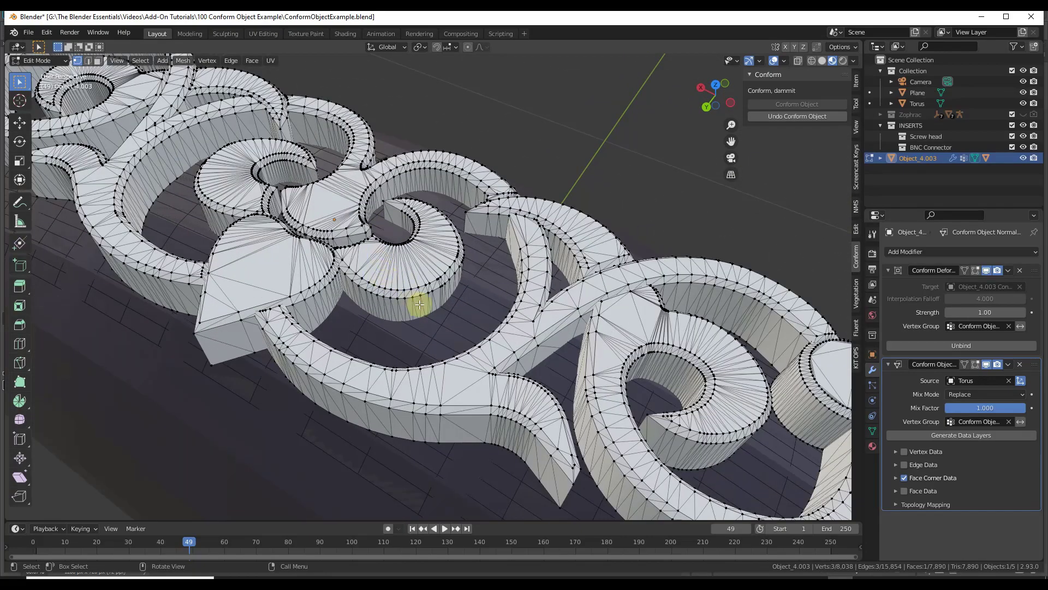
{"action": "scroll", "coordinate": [423, 304], "scroll_direction": "down", "scroll_amount": 5}
{"action": "middle_click_drag", "start_coordinate": [433, 269], "coordinate": [473, 280]}
{"action": "scroll", "coordinate": [472, 281], "scroll_direction": "up", "scroll_amount": 2}
{"action": "key", "text": "Tab"}
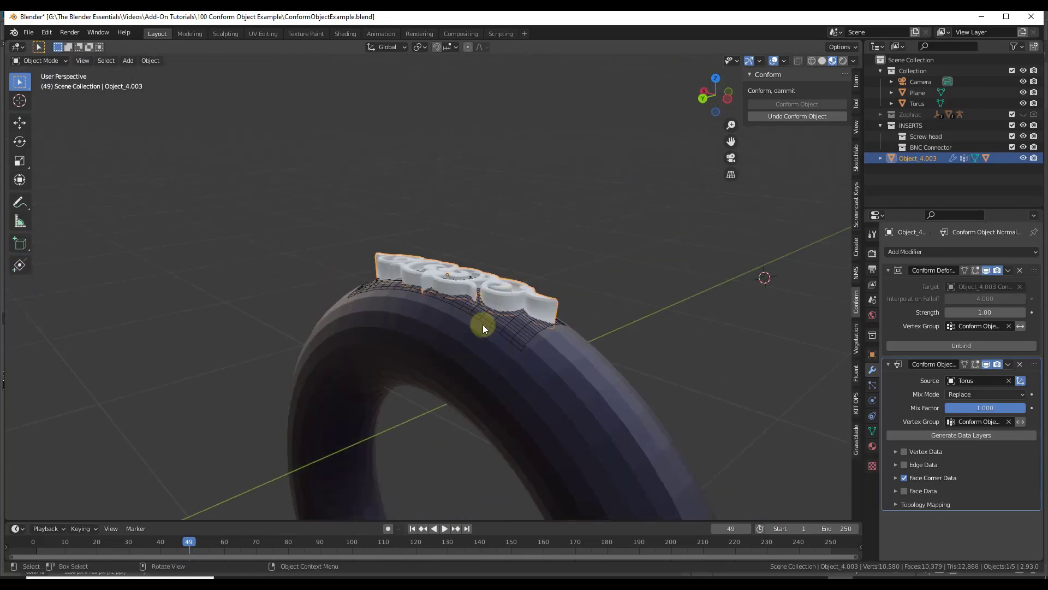
{"action": "scroll", "coordinate": [546, 326], "scroll_direction": "down", "scroll_amount": 3}
{"action": "scroll", "coordinate": [622, 339], "scroll_direction": "up", "scroll_amount": 1}
{"action": "middle_click_drag", "start_coordinate": [624, 341], "coordinate": [417, 343], "text": "shift"}
{"action": "scroll", "coordinate": [407, 345], "scroll_direction": "up", "scroll_amount": 2}
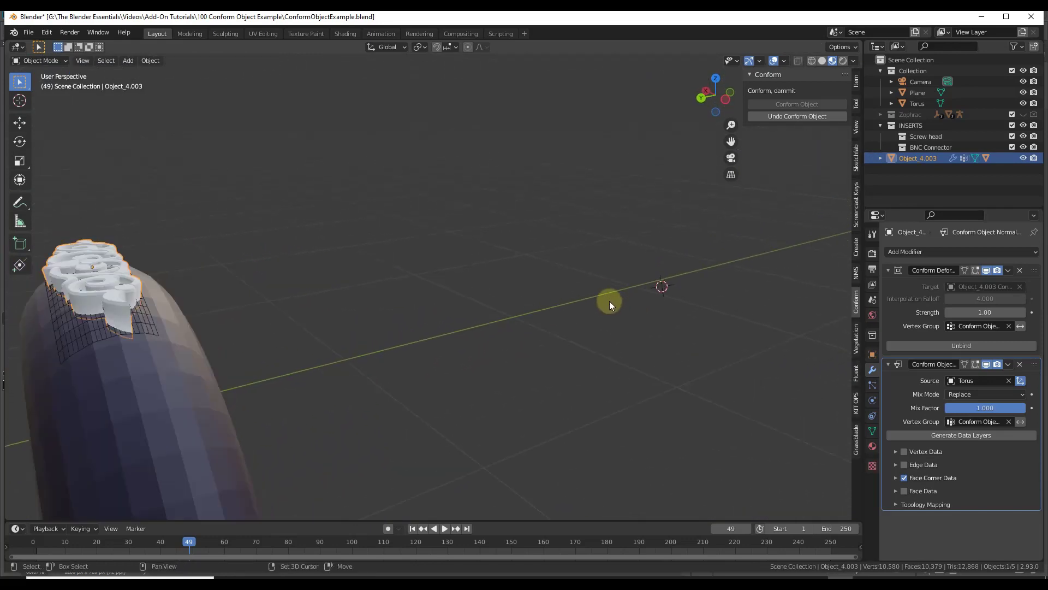
Add a UV sphere, move it along Y beside the torus, and rotate it 90° on Y.
{"action": "key", "text": "shift+a"}
{"action": "mouse_move", "coordinate": [607, 301]}
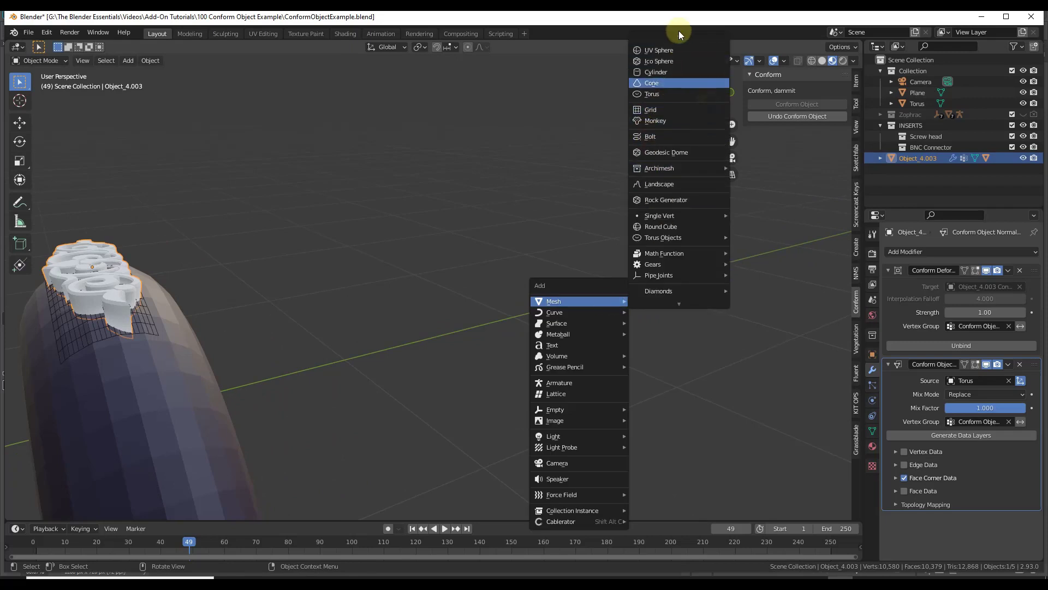
{"action": "left_click", "coordinate": [661, 74]}
{"action": "key", "text": "g"}
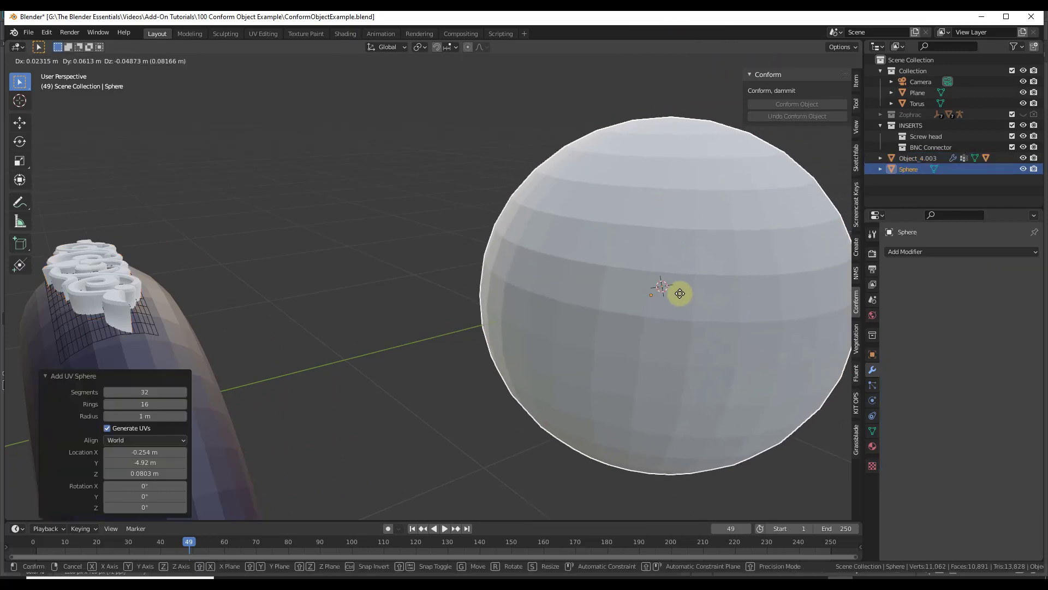
{"action": "key", "text": "y"}
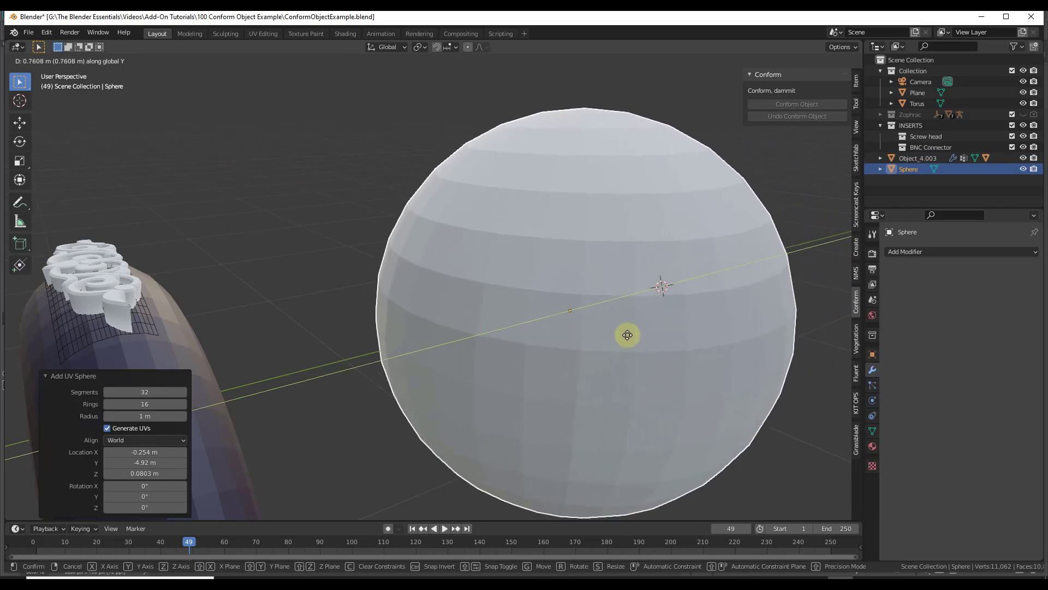
{"action": "left_click", "coordinate": [663, 355]}
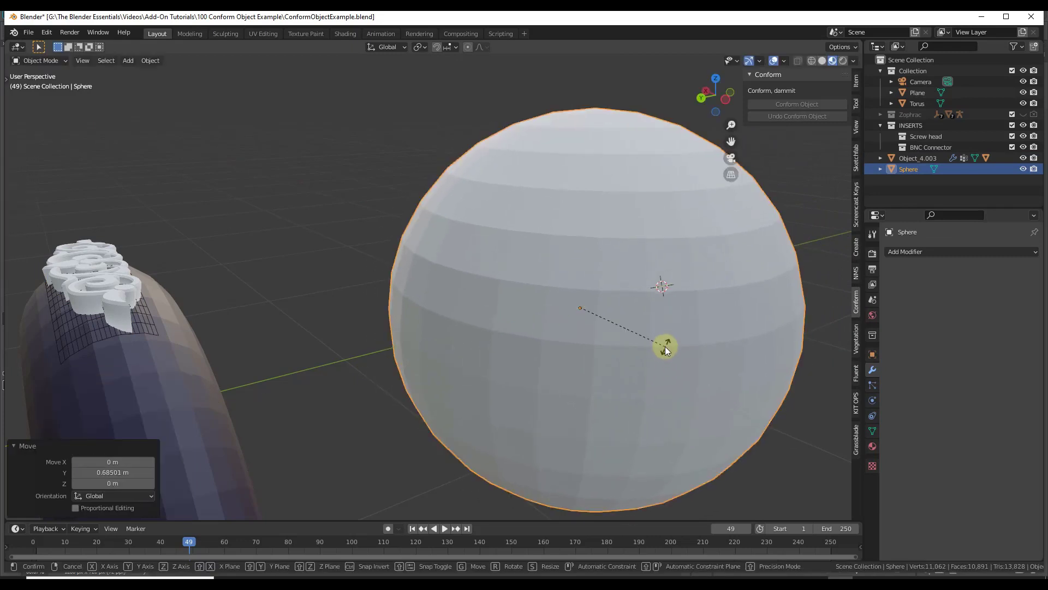
{"action": "type", "text": "y90"}
{"action": "key", "text": "Return"}
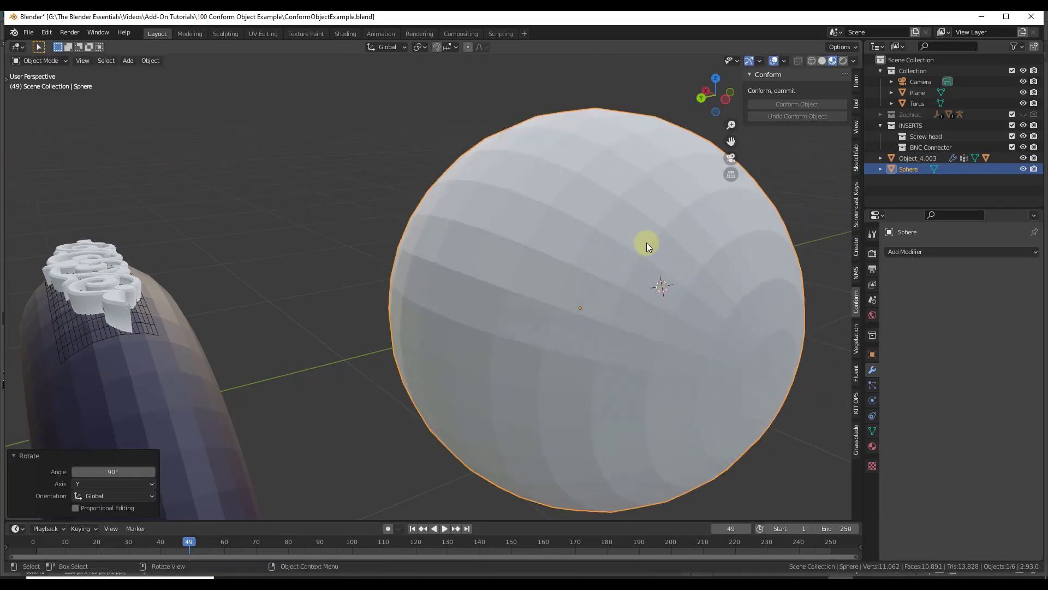
Give the sphere the dark purple Material and nudge its position.
{"action": "scroll", "coordinate": [602, 225], "scroll_direction": "down", "scroll_amount": 4}
{"action": "scroll", "coordinate": [545, 192], "scroll_direction": "up", "scroll_amount": 3}
{"action": "middle_click_drag", "start_coordinate": [545, 193], "coordinate": [526, 231]}
{"action": "left_click", "coordinate": [872, 446]}
{"action": "left_click", "coordinate": [893, 298]}
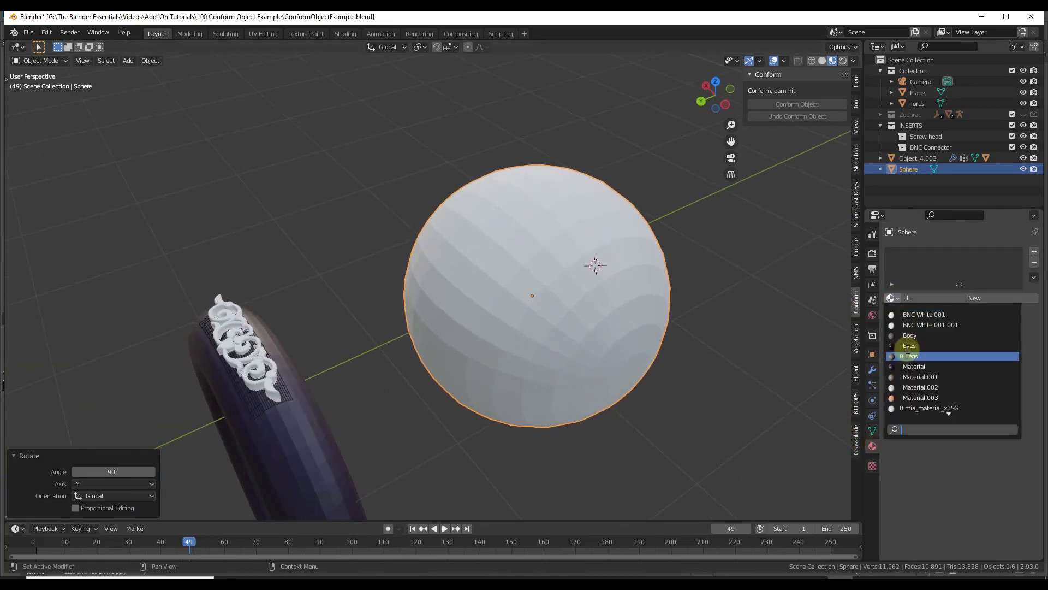
{"action": "left_click", "coordinate": [910, 363]}
{"action": "key", "text": "g"}
{"action": "left_click", "coordinate": [532, 295]}
{"action": "key", "text": "shift+a"}
Add a cube, raise it along Z, and scale it down to 0.121.
{"action": "mouse_move", "coordinate": [627, 30]}
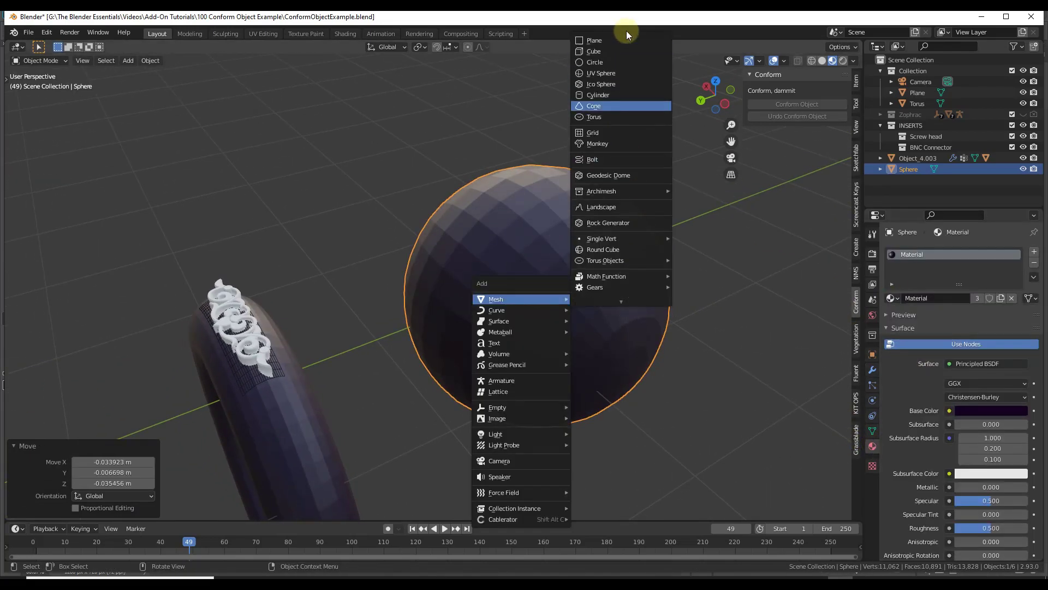
{"action": "left_click", "coordinate": [612, 51]}
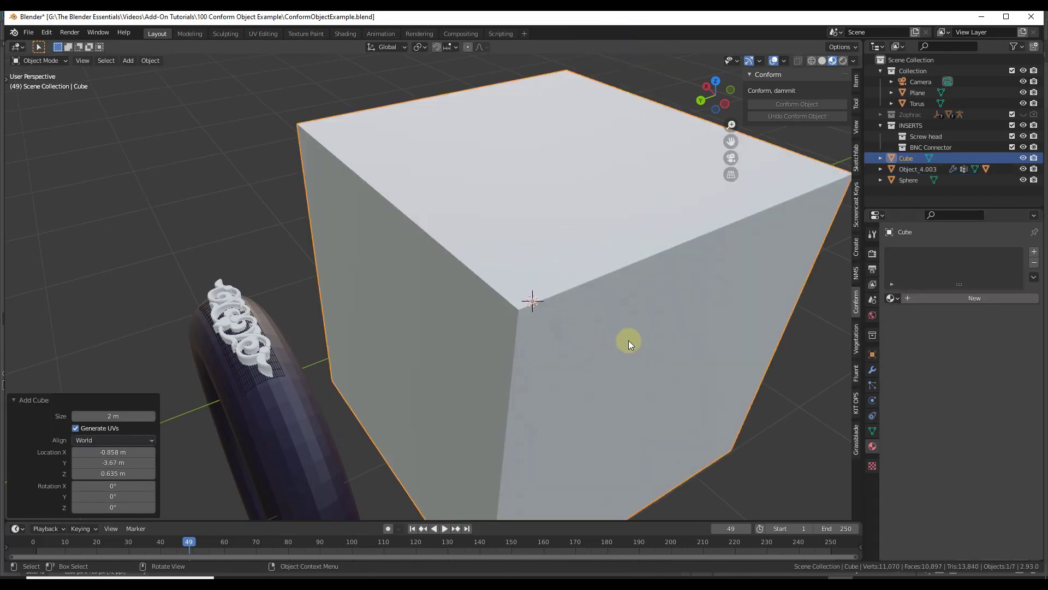
{"action": "scroll", "coordinate": [628, 339], "scroll_direction": "down", "scroll_amount": 3}
{"action": "key", "text": "g"}
{"action": "key", "text": "z"}
{"action": "left_click", "coordinate": [670, 245]}
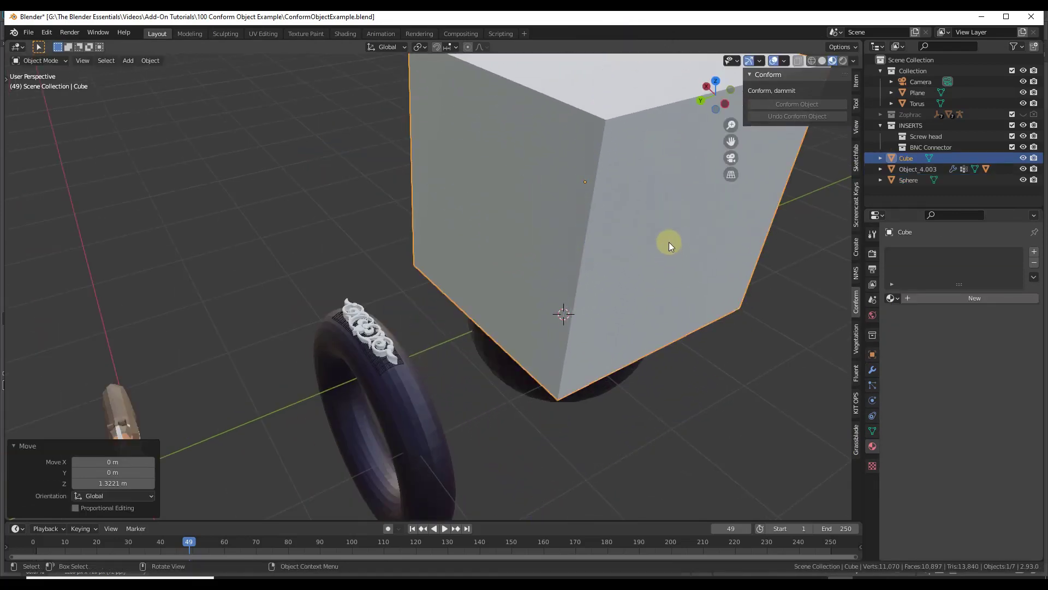
{"action": "key", "text": "s"}
{"action": "left_click", "coordinate": [581, 185]}
{"action": "scroll", "coordinate": [584, 201], "scroll_direction": "up", "scroll_amount": 2}
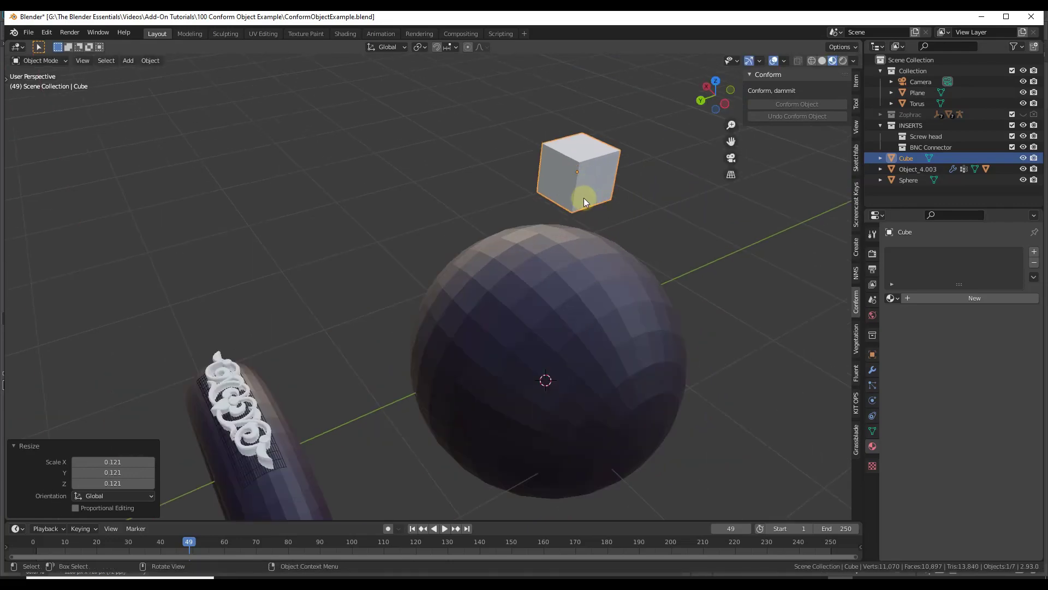
In top view, reposition the cube and stretch it along X into a long bar.
{"action": "middle_click_drag", "start_coordinate": [584, 197], "coordinate": [682, 97]}
{"action": "left_click", "coordinate": [716, 86]}
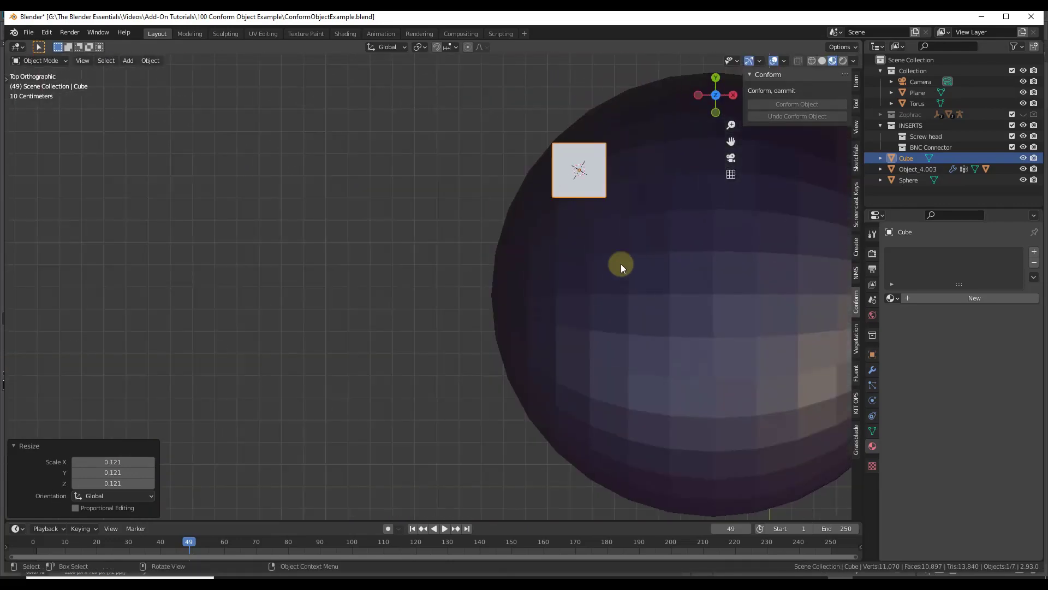
{"action": "key", "text": "g"}
{"action": "left_click", "coordinate": [609, 311]}
{"action": "key", "text": "s"}
{"action": "key", "text": "x"}
{"action": "left_click", "coordinate": [773, 325]}
Lower the bar along Z so it hovers just above the sphere.
{"action": "middle_click_drag", "start_coordinate": [703, 332], "coordinate": [837, 234]}
{"action": "middle_click_drag", "start_coordinate": [669, 349], "coordinate": [513, 385]}
{"action": "key", "text": "g"}
{"action": "key", "text": "z"}
{"action": "left_click", "coordinate": [677, 354]}
Select the bar with the sphere added as the target.
{"action": "left_click", "coordinate": [542, 318]}
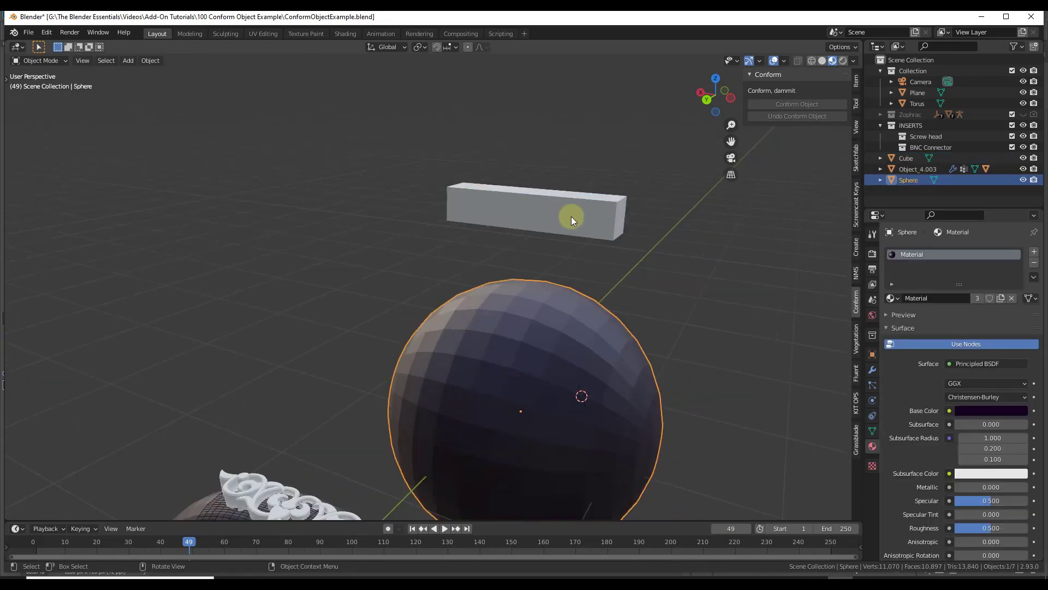
{"action": "left_click", "coordinate": [580, 204]}
{"action": "left_click", "coordinate": [559, 323], "text": "shift"}
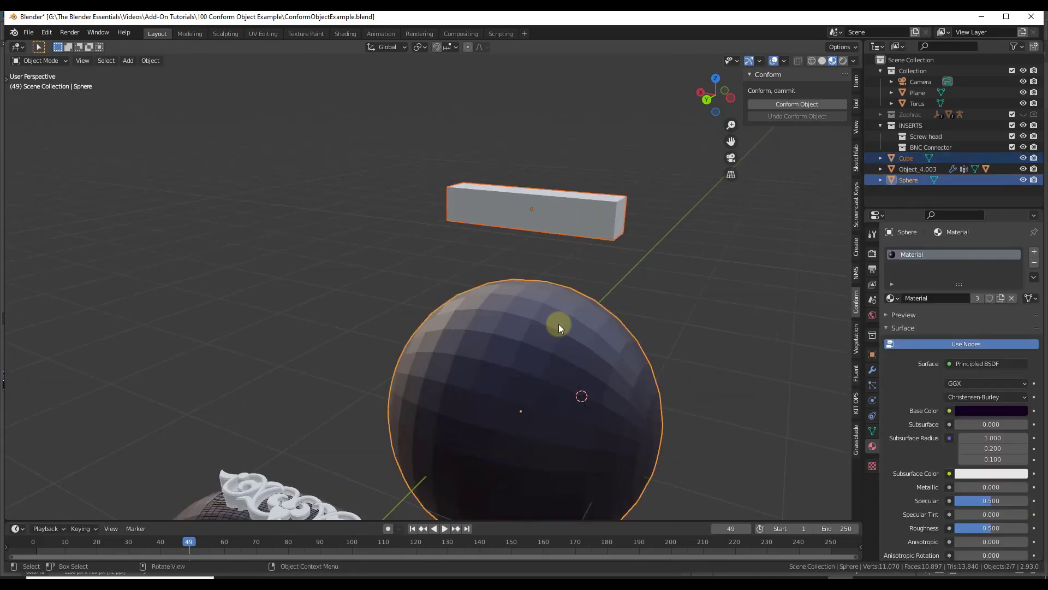
Apply rotation and scale to the bar.
{"action": "left_click", "coordinate": [518, 210]}
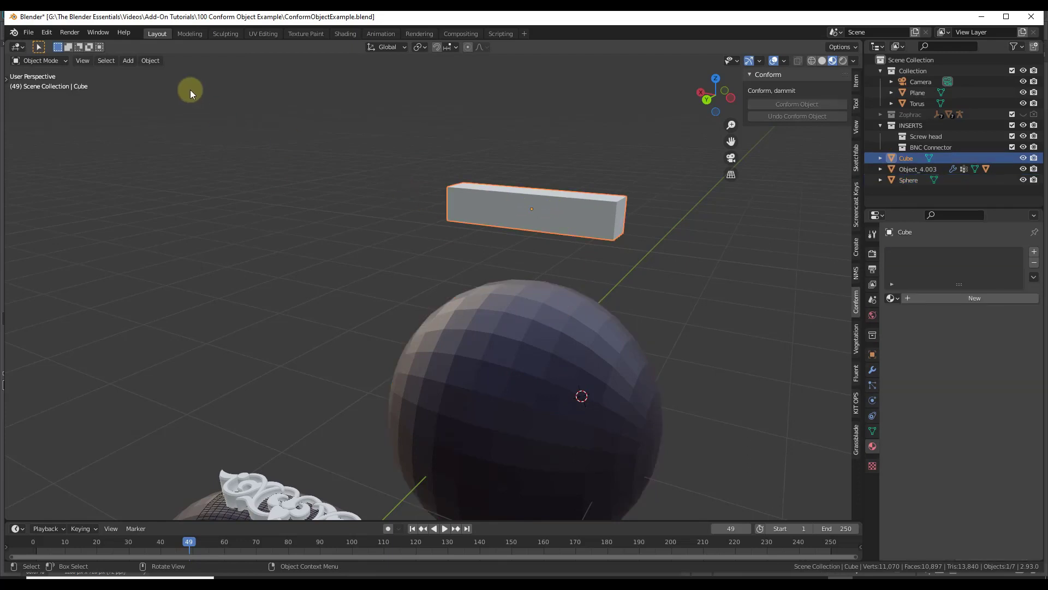
{"action": "left_click", "coordinate": [150, 60]}
{"action": "mouse_move", "coordinate": [169, 118]}
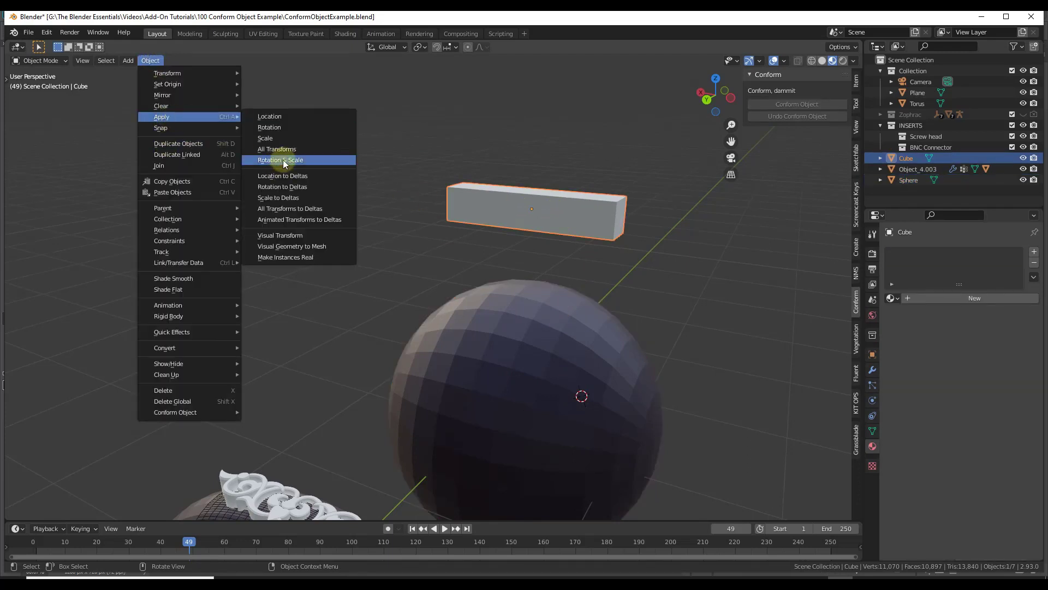
{"action": "left_click", "coordinate": [282, 159]}
Conform the bar onto the sphere and turn off the gradient effect.
{"action": "left_click", "coordinate": [563, 336], "text": "shift"}
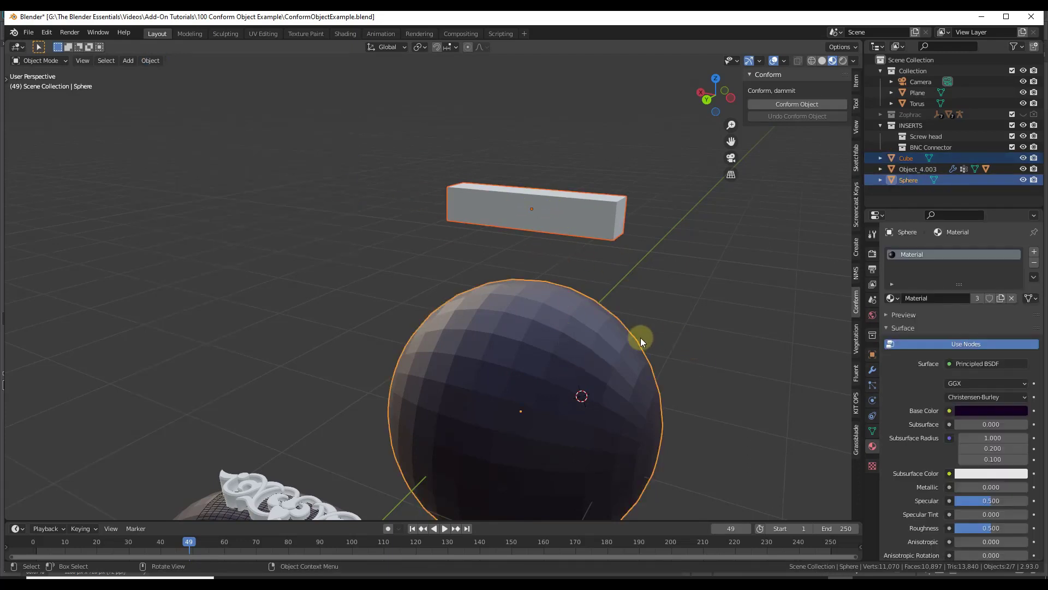
{"action": "right_click", "coordinate": [552, 224]}
{"action": "mouse_move", "coordinate": [527, 265]}
{"action": "left_click", "coordinate": [599, 264]}
{"action": "scroll", "coordinate": [597, 356], "scroll_direction": "up", "scroll_amount": 5}
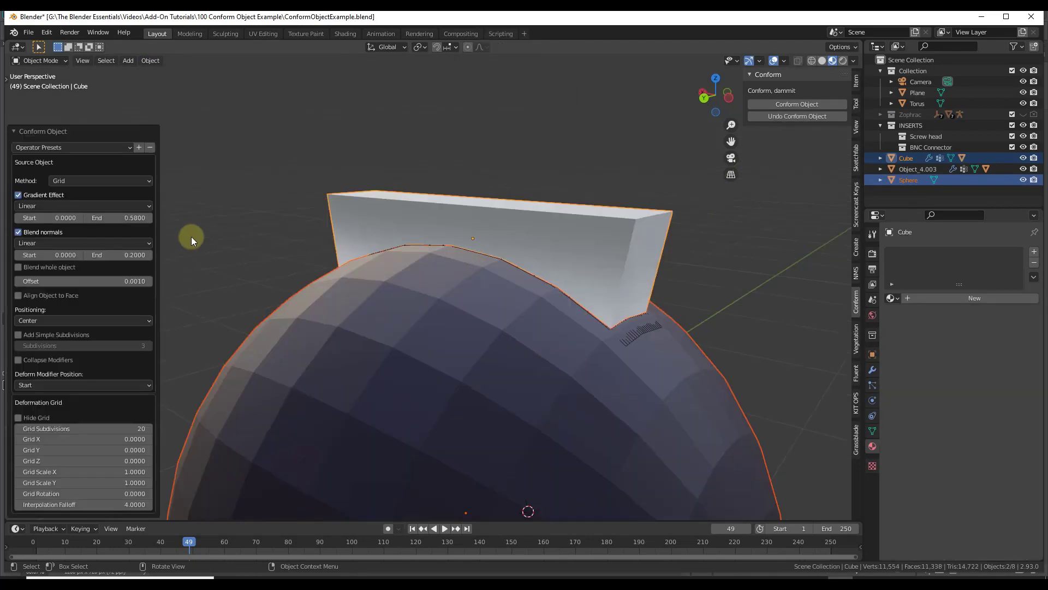
{"action": "left_click", "coordinate": [20, 194]}
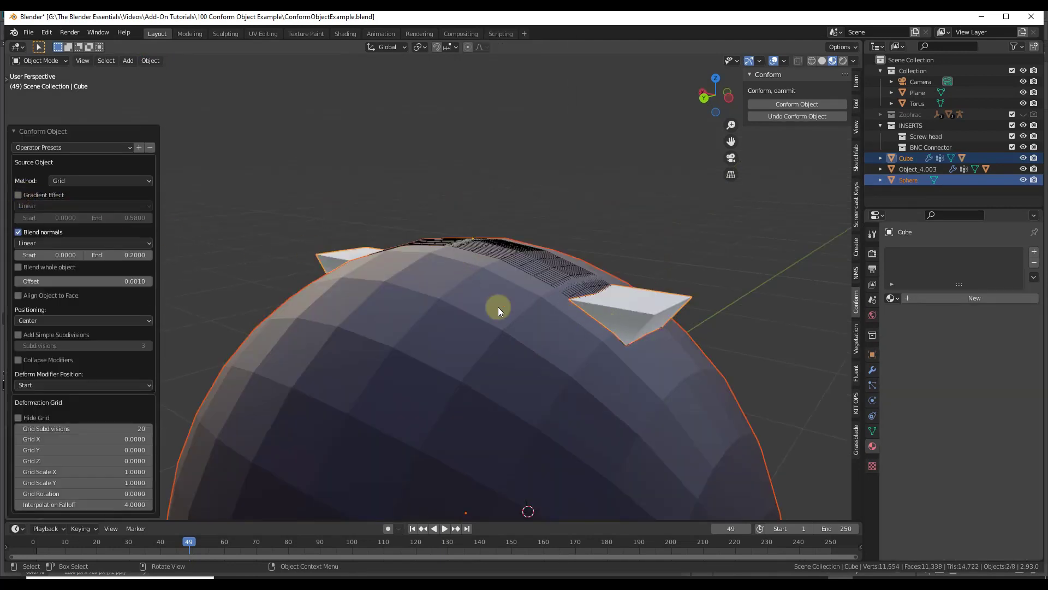
Adjust the bar's conform offset, raising it to 0.1510 then settling at 0.0810.
{"action": "left_click", "coordinate": [149, 280]}
{"action": "left_click", "coordinate": [149, 281]}
{"action": "left_click", "coordinate": [149, 281]}
{"action": "left_click", "coordinate": [149, 281]}
{"action": "left_click", "coordinate": [149, 280]}
{"action": "left_click", "coordinate": [149, 280]}
{"action": "left_click", "coordinate": [149, 281]}
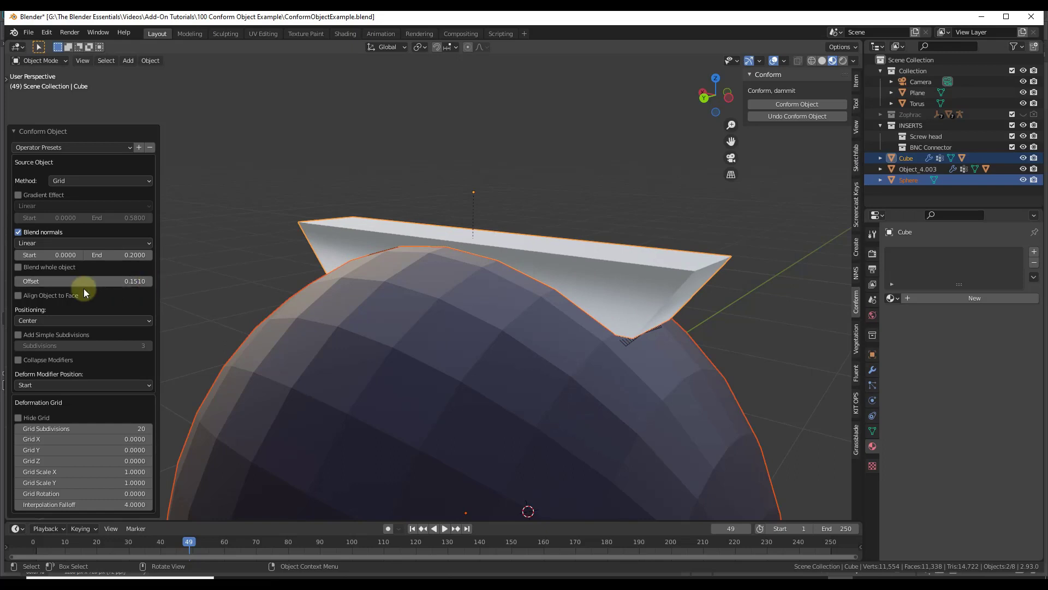
{"action": "left_click", "coordinate": [18, 281]}
{"action": "left_click", "coordinate": [18, 281]}
{"action": "left_click", "coordinate": [18, 280]}
{"action": "left_click", "coordinate": [18, 280]}
{"action": "left_click", "coordinate": [18, 280]}
{"action": "left_click", "coordinate": [18, 281]}
{"action": "double_click", "coordinate": [22, 280]}
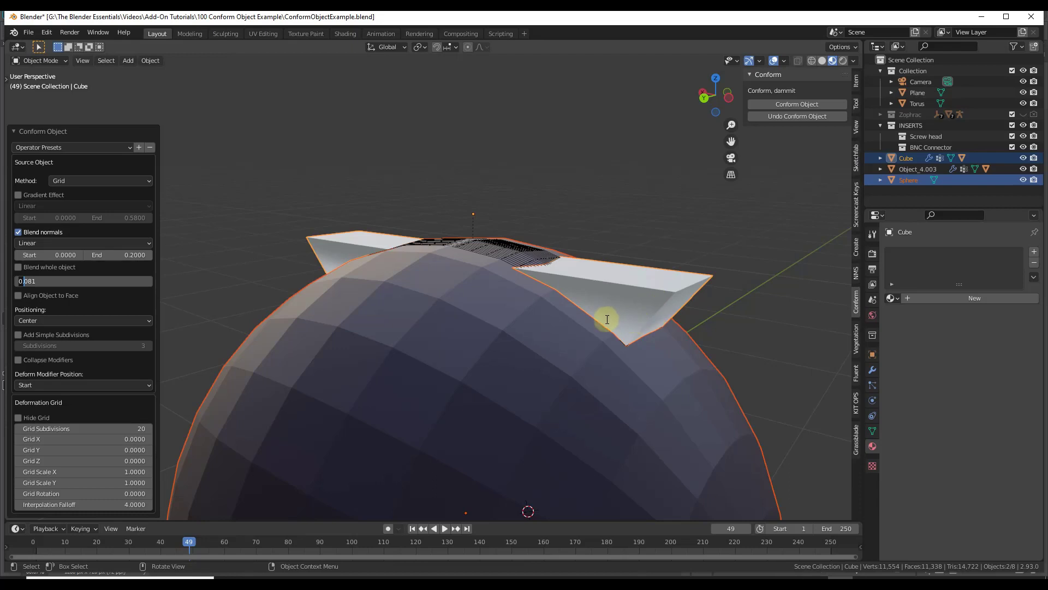
Disable Blend normals and inspect the bent bar from several angles.
{"action": "left_click", "coordinate": [19, 232]}
{"action": "middle_click_drag", "start_coordinate": [653, 342], "coordinate": [431, 300]}
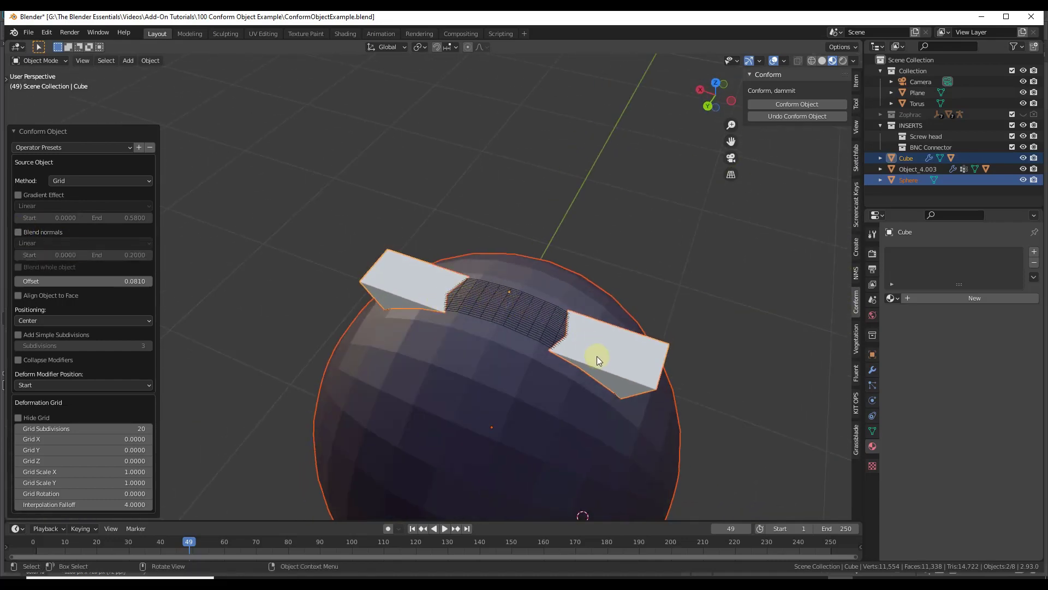
{"action": "middle_click_drag", "start_coordinate": [597, 362], "coordinate": [602, 338]}
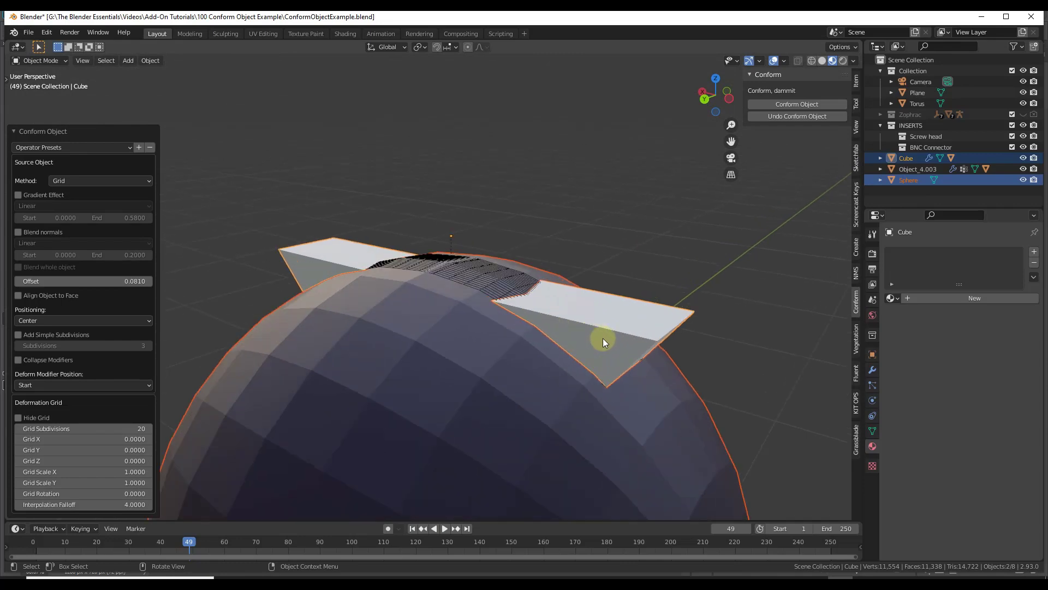
Undo the conform and raise the plain bar slightly along Z above the sphere.
{"action": "left_click", "coordinate": [797, 117]}
{"action": "middle_click_drag", "start_coordinate": [621, 333], "coordinate": [576, 301]}
{"action": "left_click", "coordinate": [587, 297]}
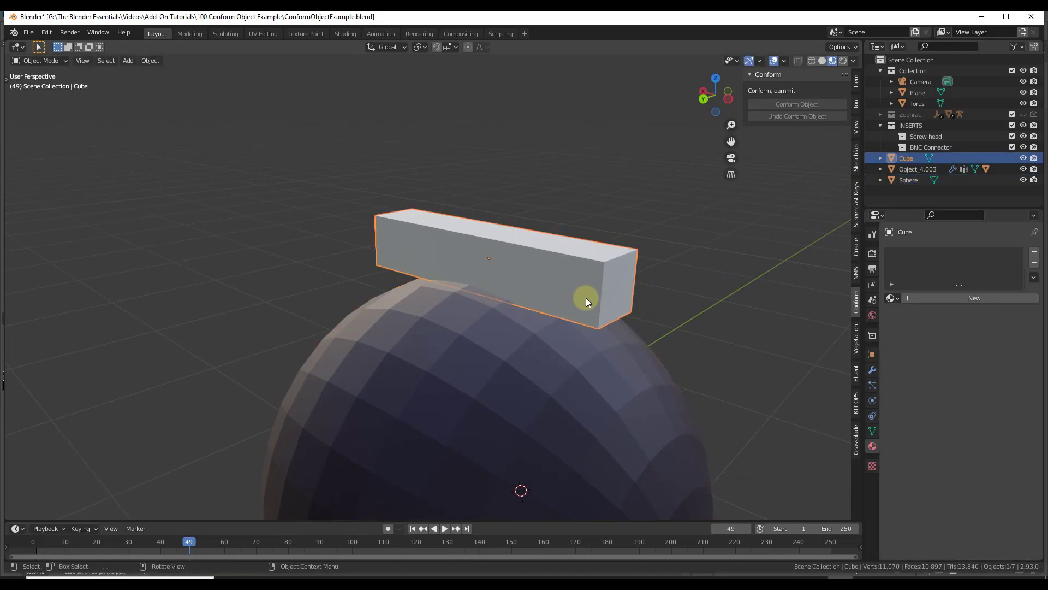
{"action": "key", "text": "g"}
{"action": "key", "text": "z"}
{"action": "left_click", "coordinate": [576, 252]}
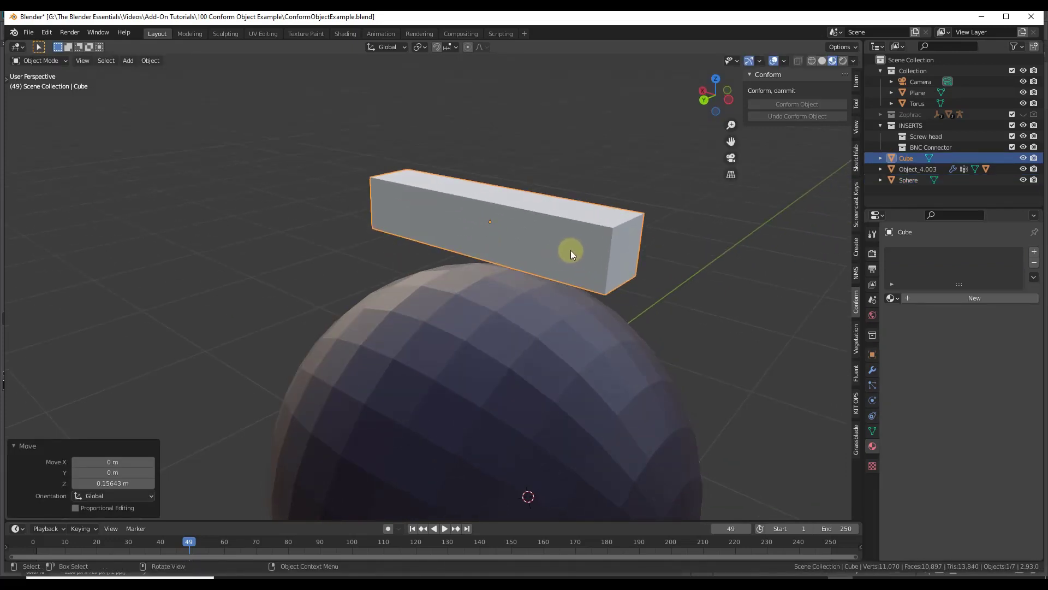
Subdivide the bar's mesh with 10 cuts in Edit Mode.
{"action": "key", "text": "Tab"}
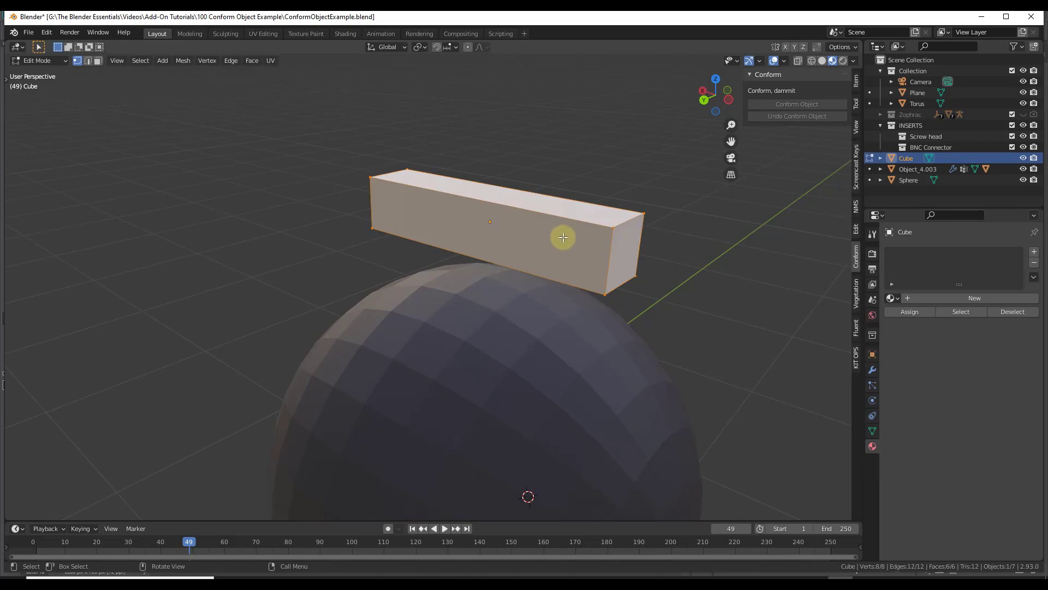
{"action": "right_click", "coordinate": [519, 221]}
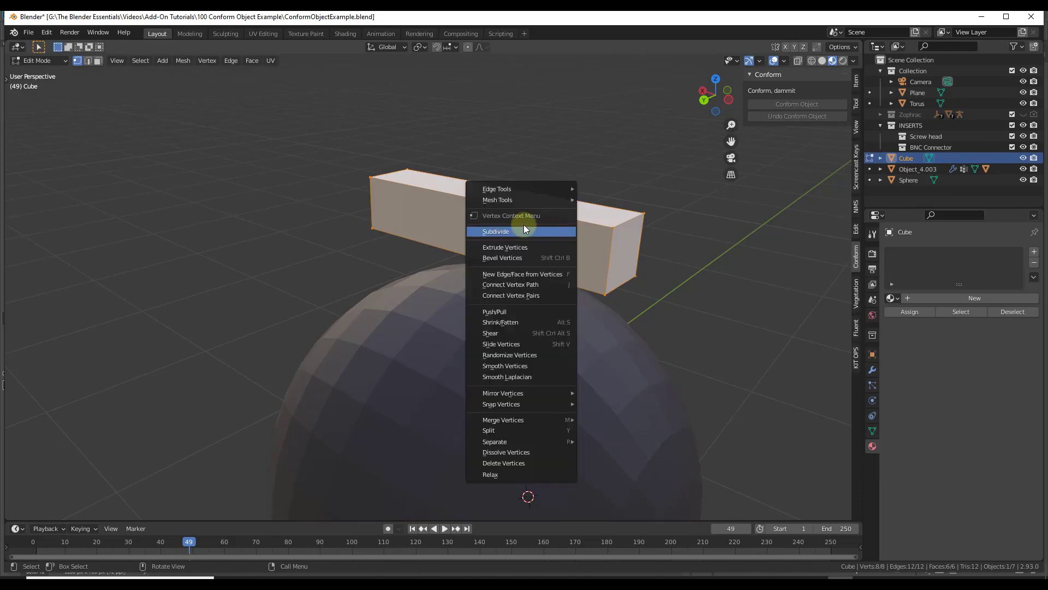
{"action": "left_click", "coordinate": [519, 229]}
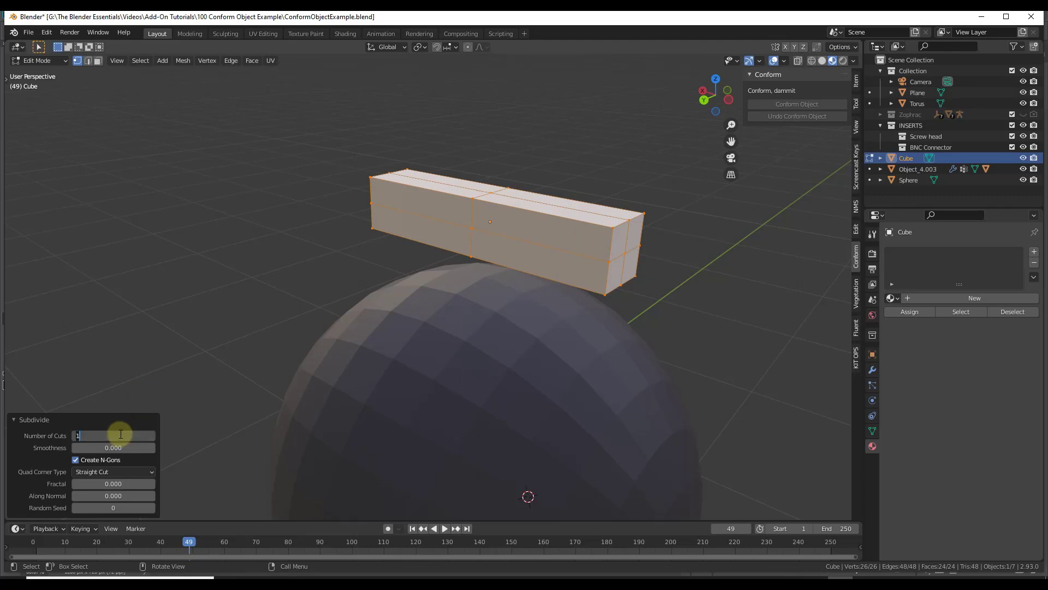
{"action": "type", "text": "10"}
{"action": "key", "text": "Return"}
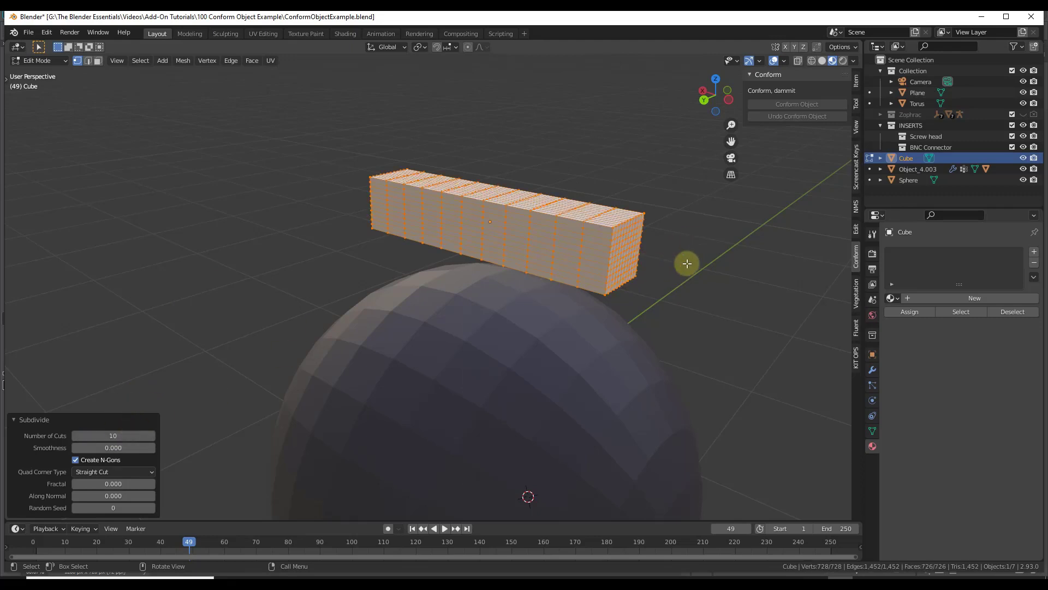
{"action": "key", "text": "Tab"}
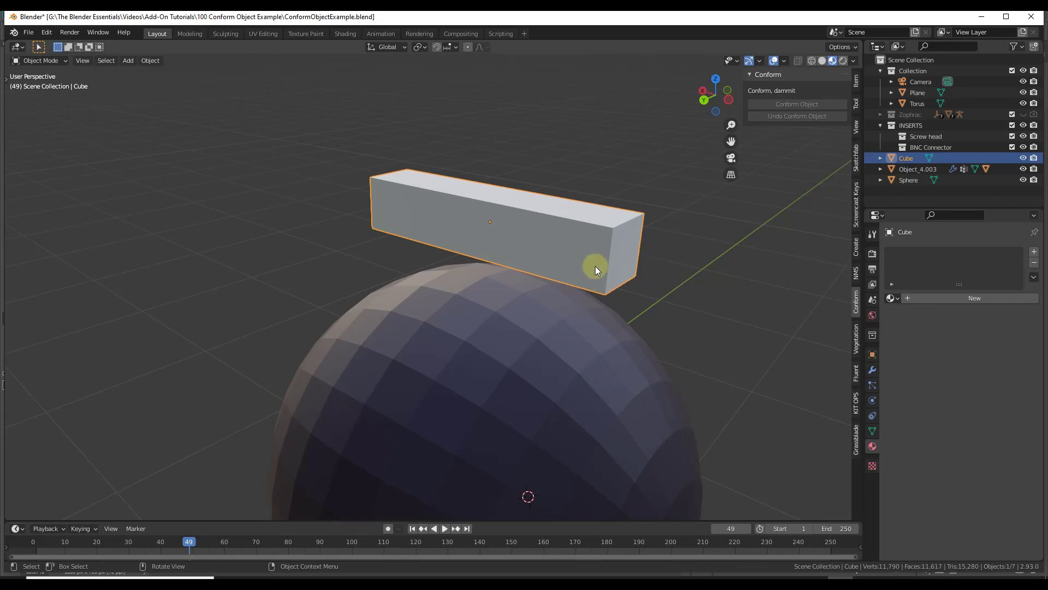
Conform the subdivided bar onto the Sphere at a 0.0810 offset so it bends smoothly.
{"action": "left_click", "coordinate": [554, 347], "text": "shift"}
{"action": "left_click", "coordinate": [788, 104]}
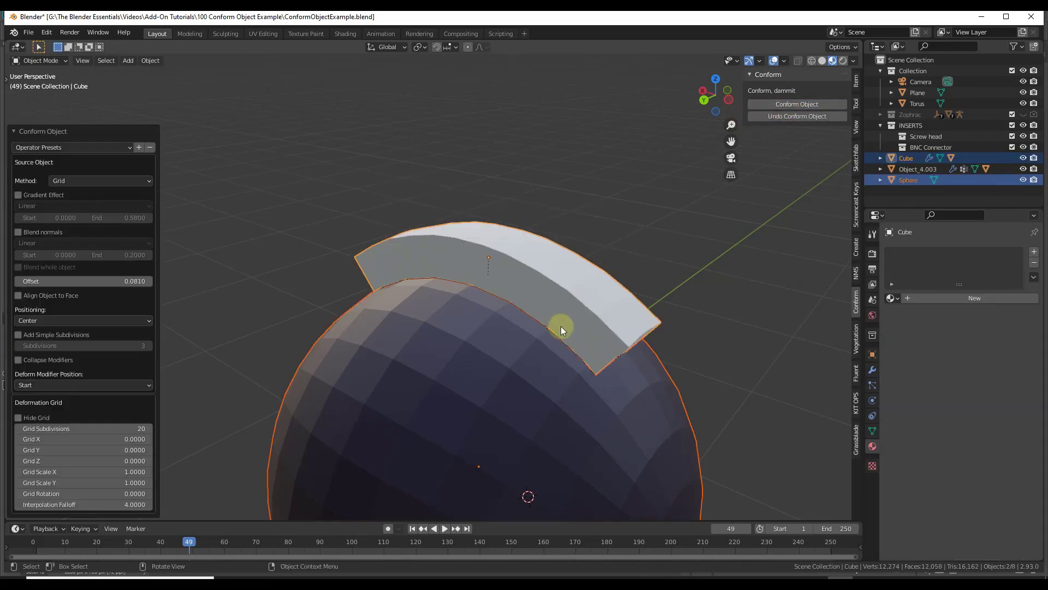
{"action": "middle_click_drag", "start_coordinate": [549, 339], "coordinate": [575, 340]}
{"action": "scroll", "coordinate": [535, 268], "scroll_direction": "down", "scroll_amount": 5}
Move the bar's Cube Conform Grid along the X axis.
{"action": "left_click", "coordinate": [569, 324]}
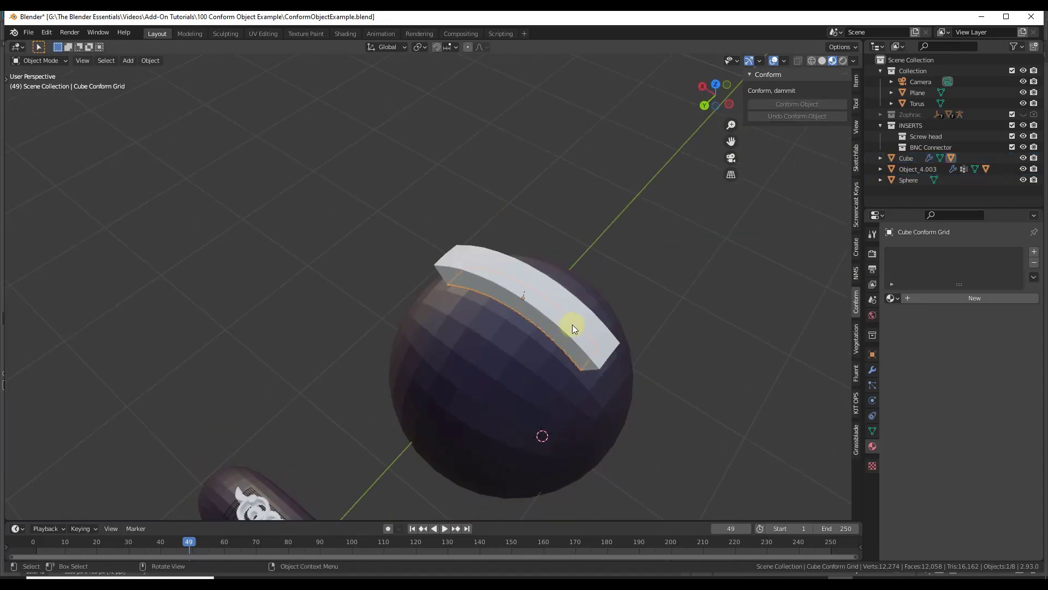
{"action": "key", "text": "g"}
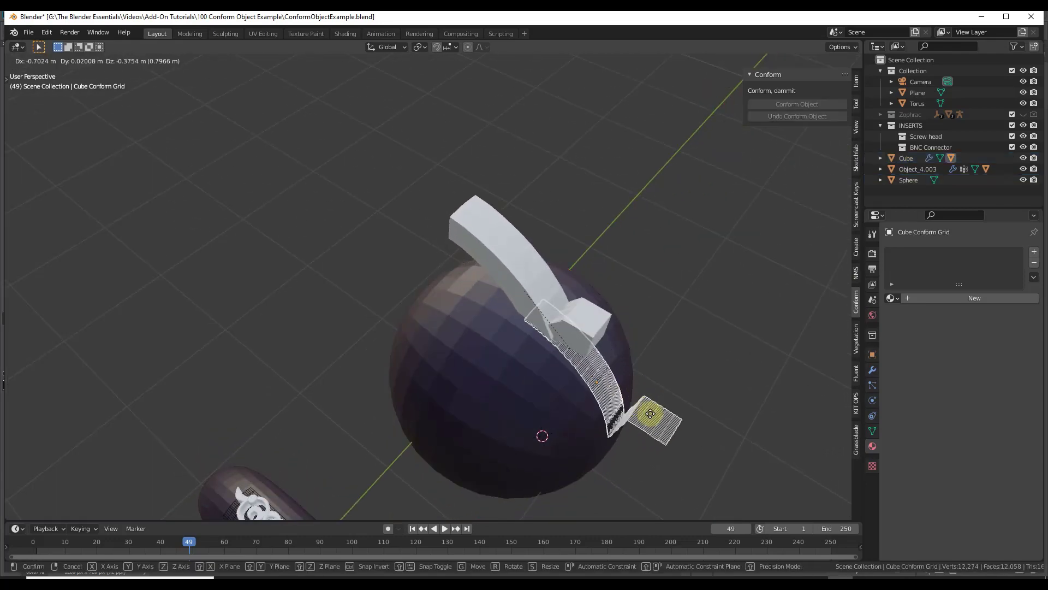
{"action": "key", "text": "x"}
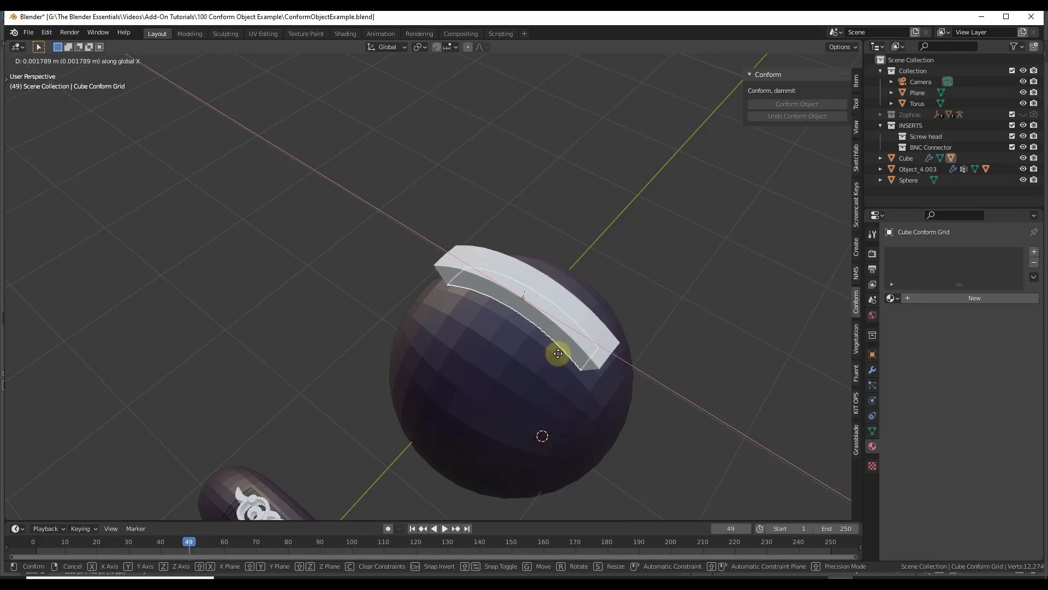
{"action": "left_click", "coordinate": [558, 353]}
Widen the conform grid along X from the top view.
{"action": "left_click", "coordinate": [714, 85]}
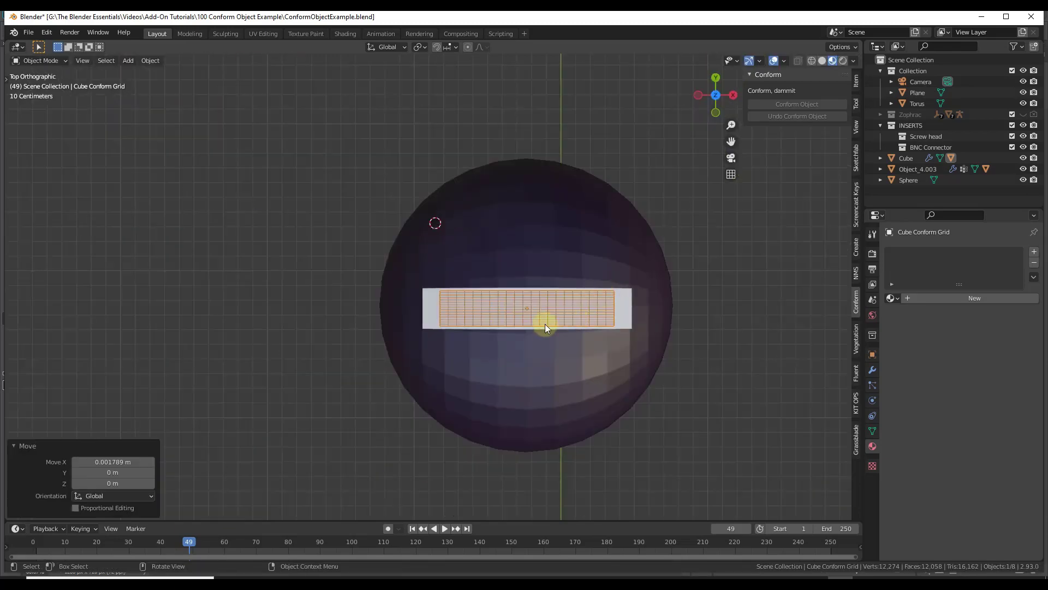
{"action": "key", "text": "s"}
{"action": "key", "text": "x"}
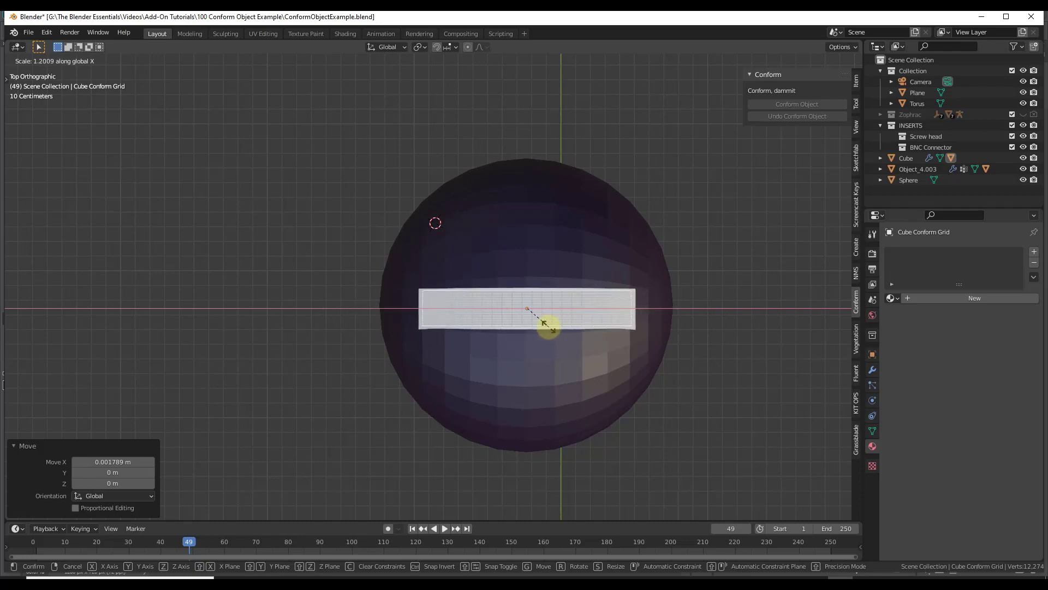
{"action": "left_click", "coordinate": [545, 325]}
Select the torus ornament and zoom in on the head bust.
{"action": "middle_click_drag", "start_coordinate": [441, 407], "coordinate": [497, 281]}
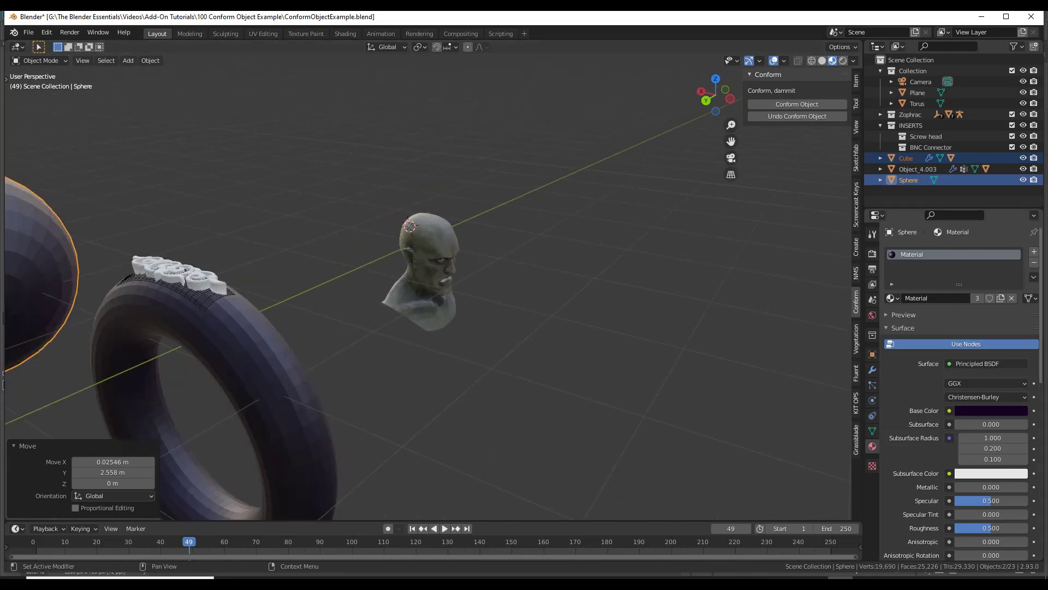
{"action": "middle_click", "coordinate": [316, 273]}
{"action": "left_click", "coordinate": [194, 281]}
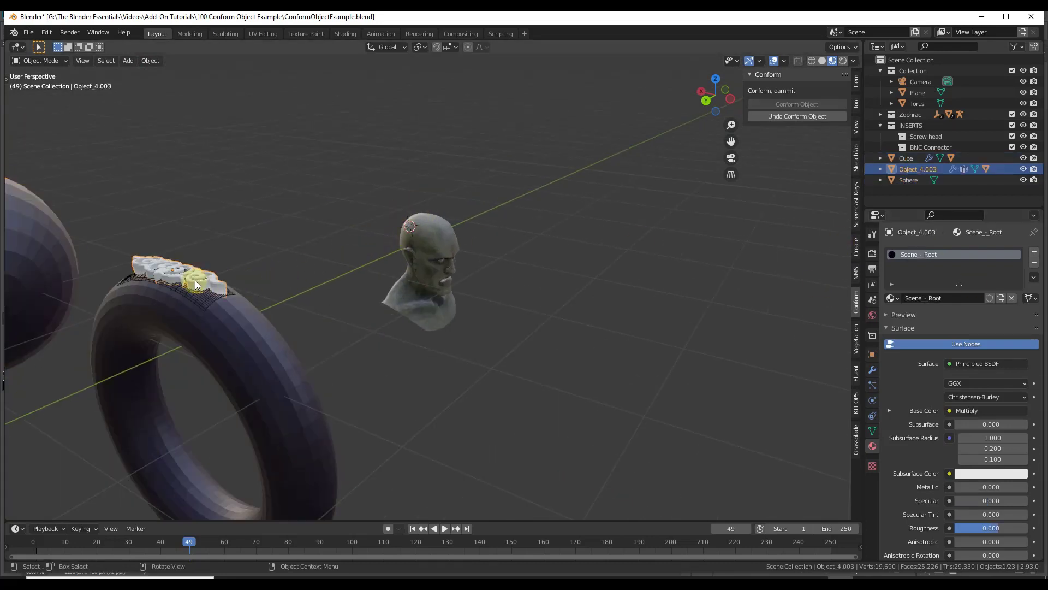
{"action": "middle_click_drag", "start_coordinate": [401, 270], "coordinate": [522, 303]}
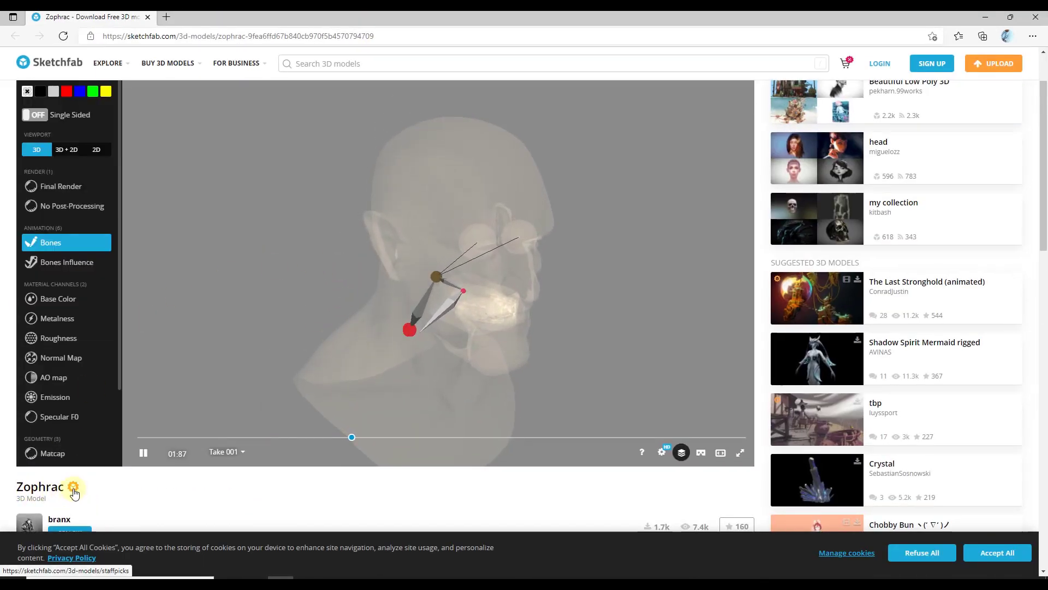
Inspect the Zophrac head's mesh in Sketchfab's Wireframe view, then return to Blender.
{"action": "scroll", "coordinate": [100, 493], "scroll_direction": "down", "scroll_amount": 4}
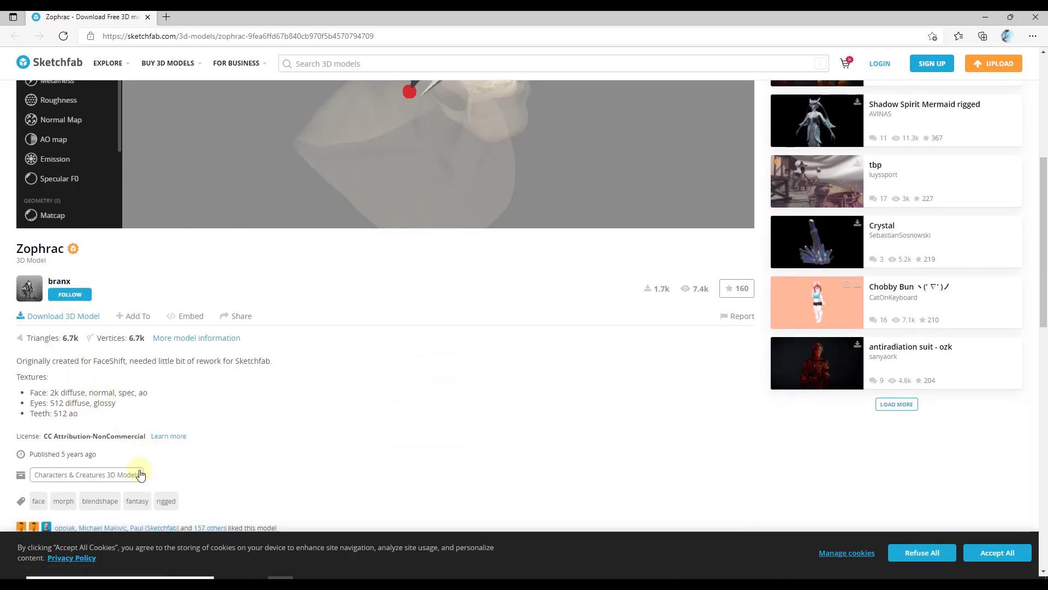
{"action": "scroll", "coordinate": [350, 455], "scroll_direction": "up", "scroll_amount": 5}
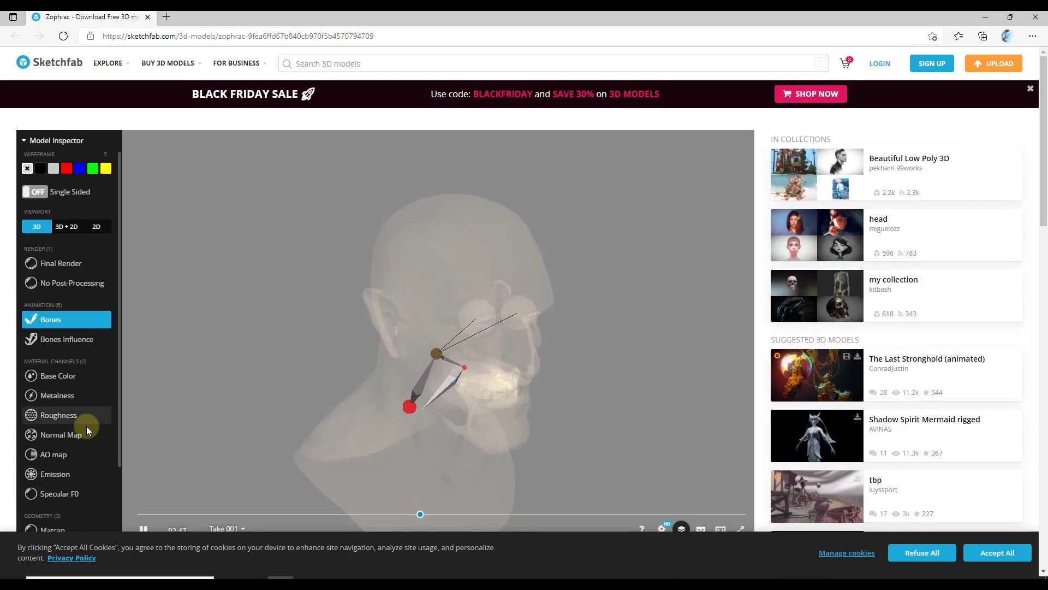
{"action": "left_click", "coordinate": [54, 477]}
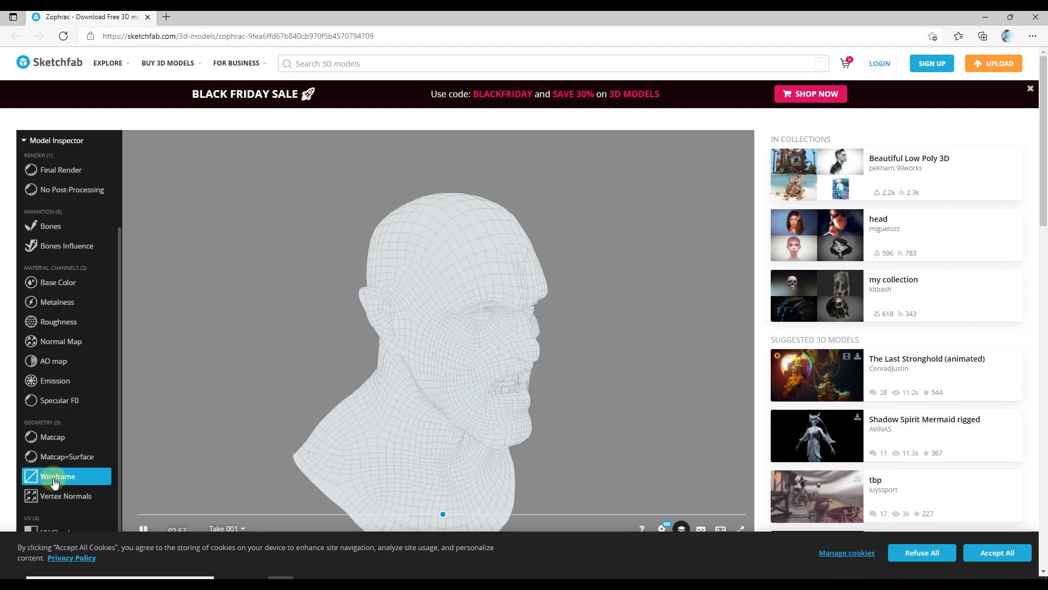
{"action": "mouse_move", "coordinate": [330, 359]}
{"action": "left_mouse_down"}
{"action": "mouse_move", "coordinate": [433, 269]}
{"action": "mouse_move", "coordinate": [457, 285]}
{"action": "left_mouse_up"}
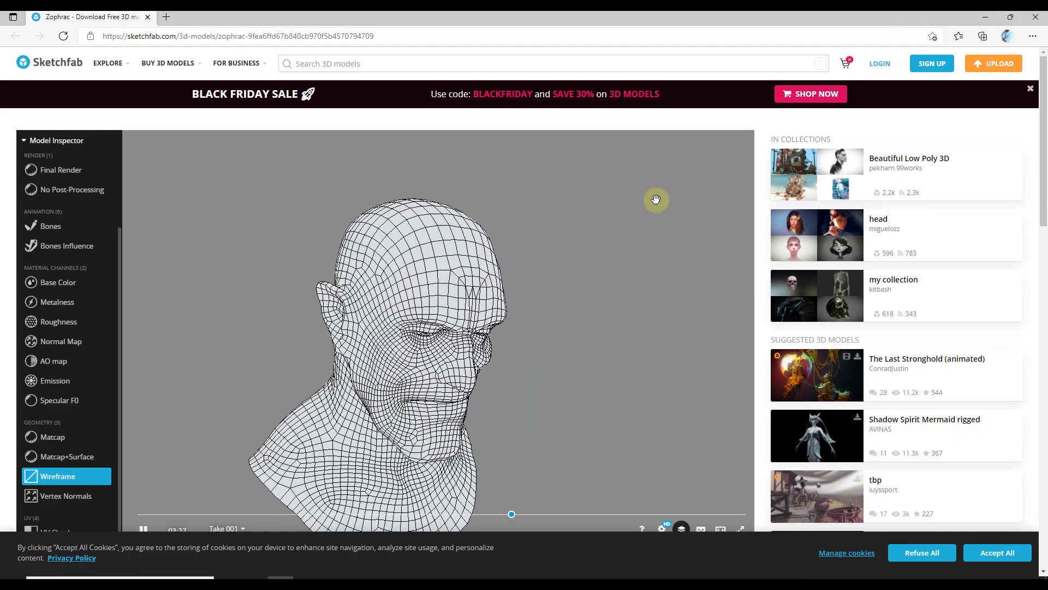
{"action": "left_click", "coordinate": [982, 18]}
Duplicate the torus ornament and move the copy along Y.
{"action": "scroll", "coordinate": [493, 219], "scroll_direction": "down", "scroll_amount": 6}
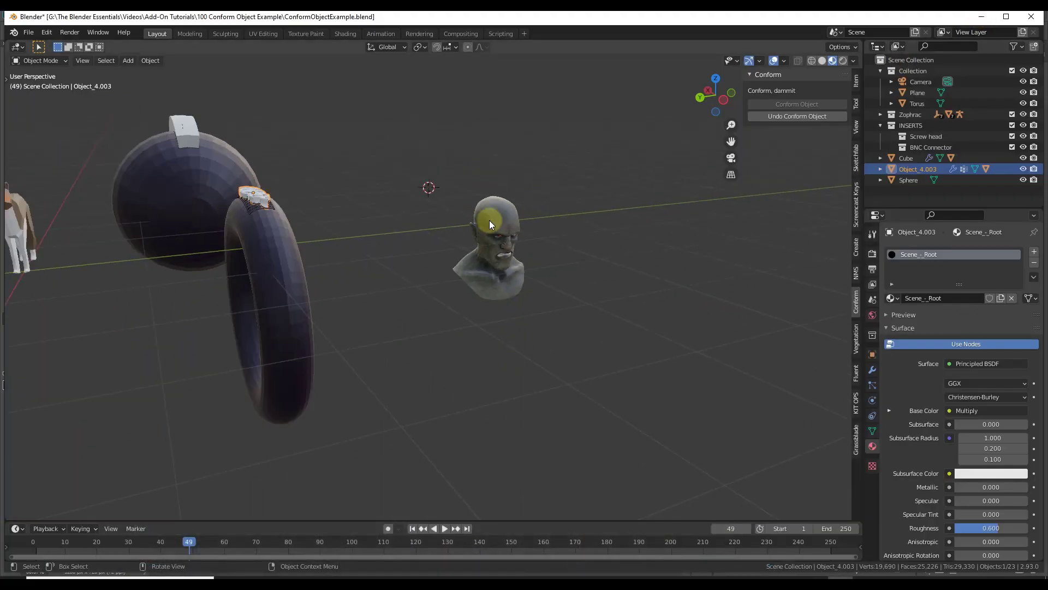
{"action": "middle_click_drag", "start_coordinate": [475, 226], "coordinate": [507, 237]}
{"action": "left_click", "coordinate": [267, 200]}
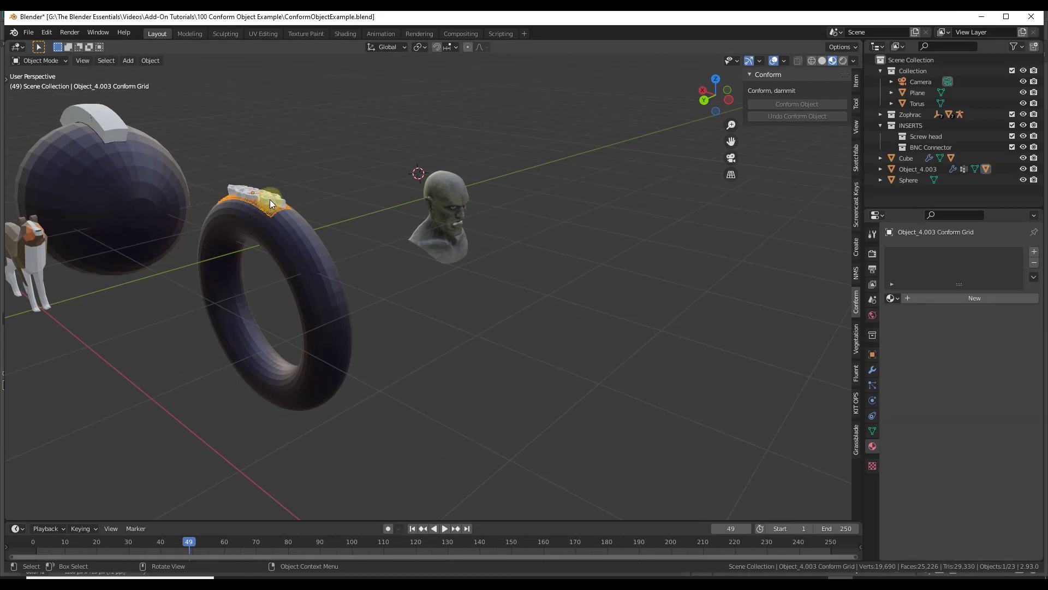
{"action": "left_click", "coordinate": [269, 199], "text": "shift"}
{"action": "key", "text": "shift+d"}
{"action": "key", "text": "y"}
{"action": "left_click", "coordinate": [513, 170]}
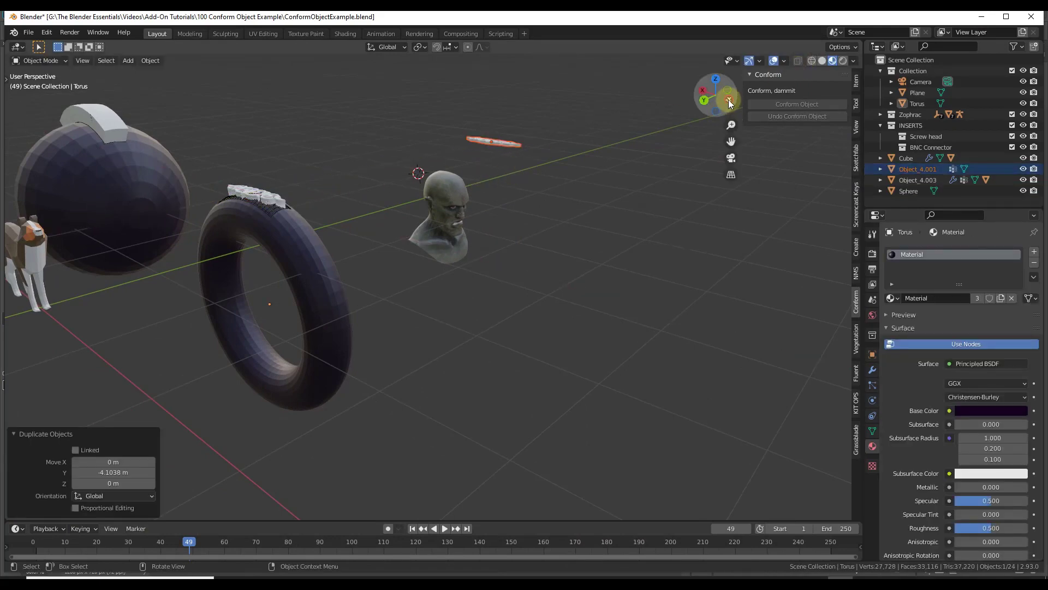
In side view, place the copy in front of the head and rotate it about Y.
{"action": "left_click", "coordinate": [729, 102]}
{"action": "key", "text": "g"}
{"action": "left_click", "coordinate": [390, 168]}
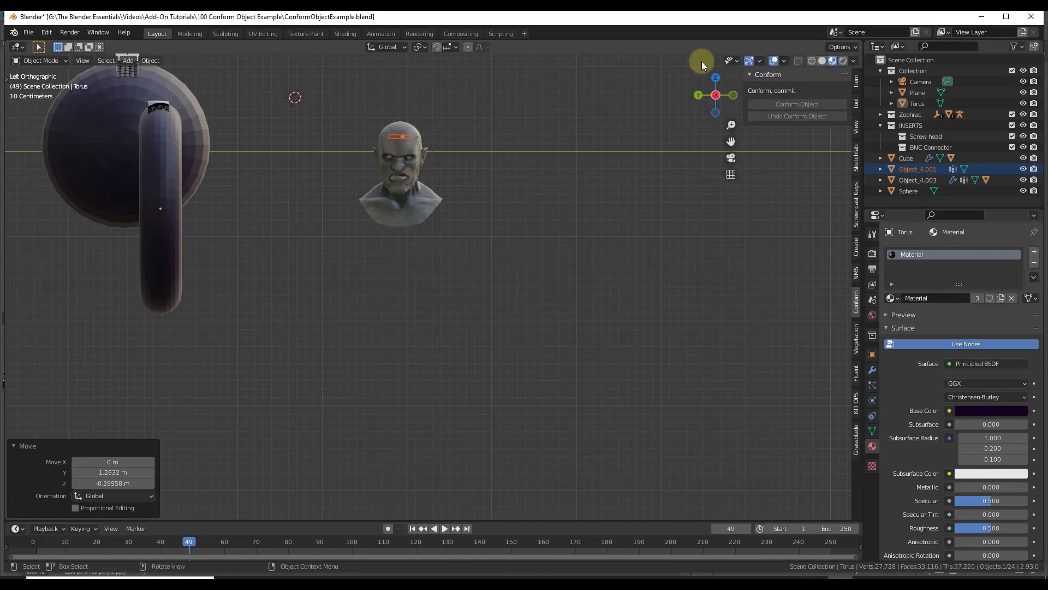
{"action": "left_click", "coordinate": [716, 57]}
{"action": "key", "text": "r"}
{"action": "key", "text": "y"}
{"action": "key", "text": "9"}
{"action": "key", "text": "0"}
{"action": "key", "text": "Return"}
Shrink the copy to 0.227 and add the head bust as the active object.
{"action": "key", "text": "ctrl+KP_3"}
{"action": "key", "text": "s"}
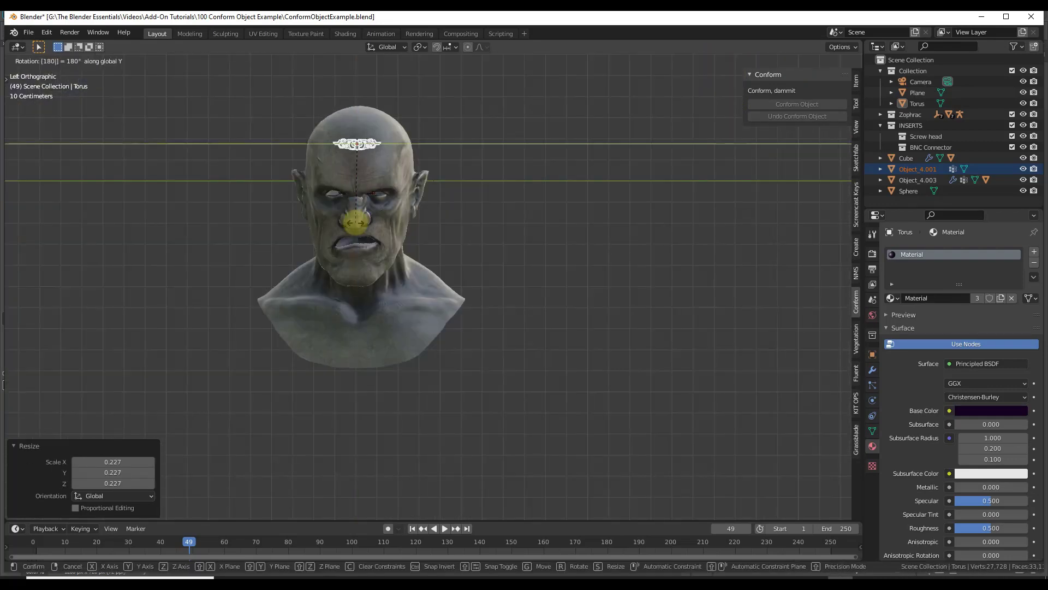
{"action": "left_click", "coordinate": [350, 141]}
{"action": "middle_click_drag", "start_coordinate": [349, 141], "coordinate": [377, 114]}
{"action": "left_click", "coordinate": [236, 136], "text": "shift"}
{"action": "middle_click_drag", "start_coordinate": [236, 136], "coordinate": [417, 123]}
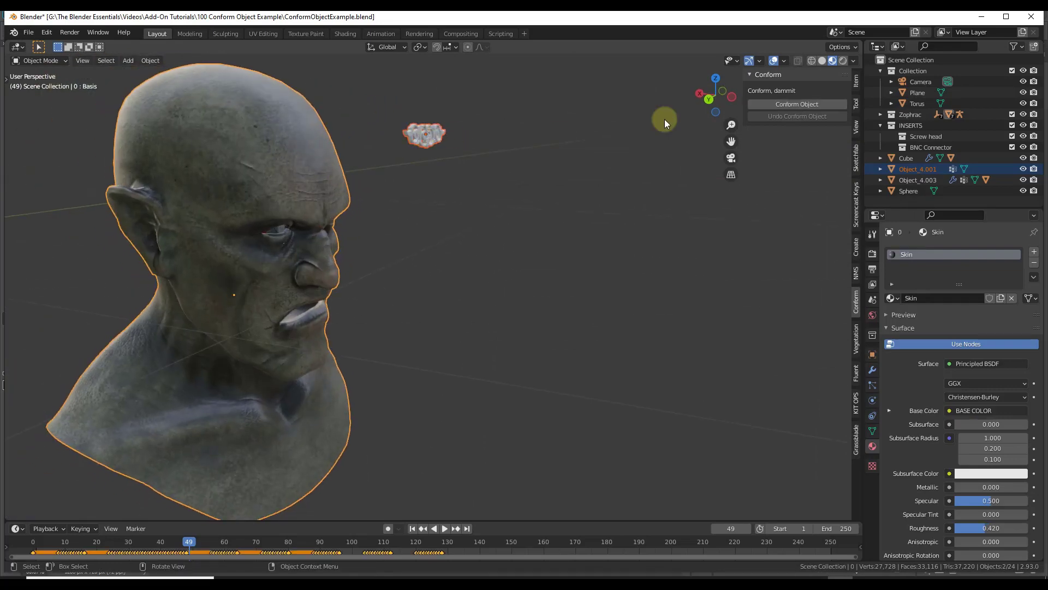
After the Conform Object error, rotate the head bust 90° about Y.
{"action": "left_click", "coordinate": [784, 105]}
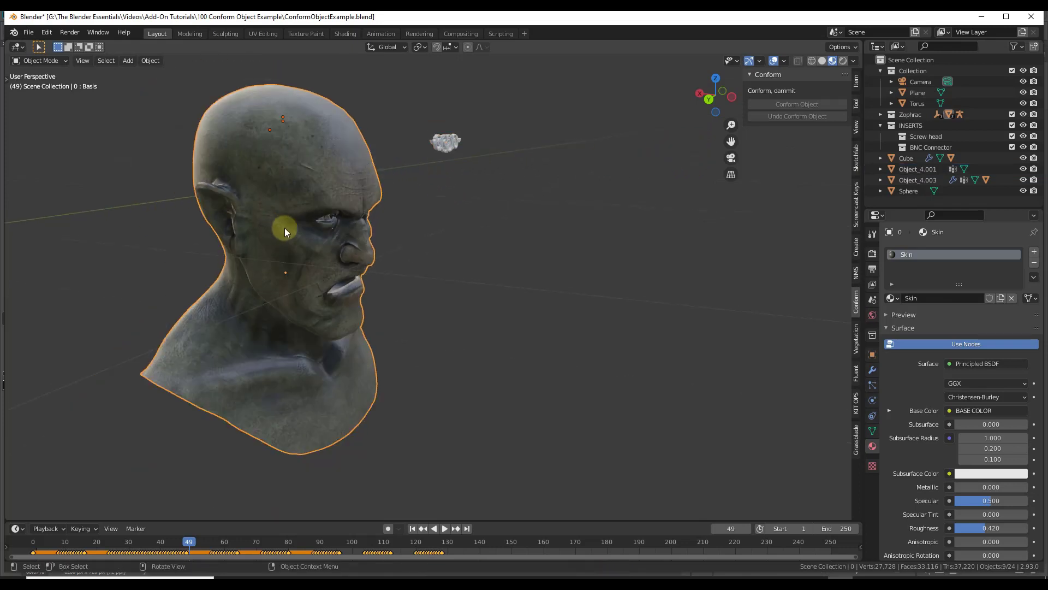
{"action": "left_click_drag", "start_coordinate": [463, 107], "coordinate": [435, 171]}
{"action": "key", "text": "r"}
{"action": "key", "text": "z"}
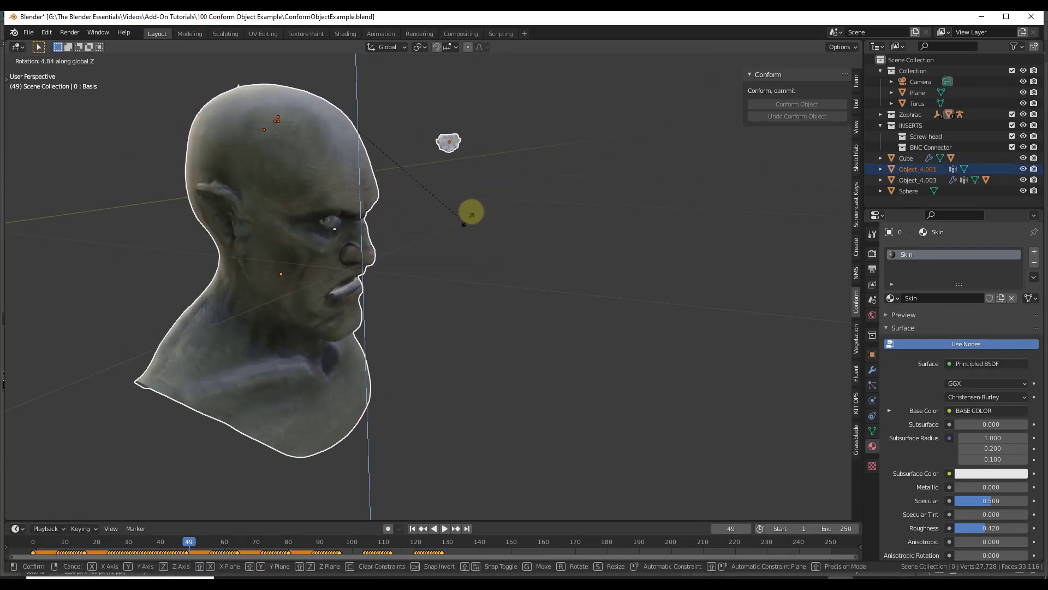
{"action": "type", "text": "y"}
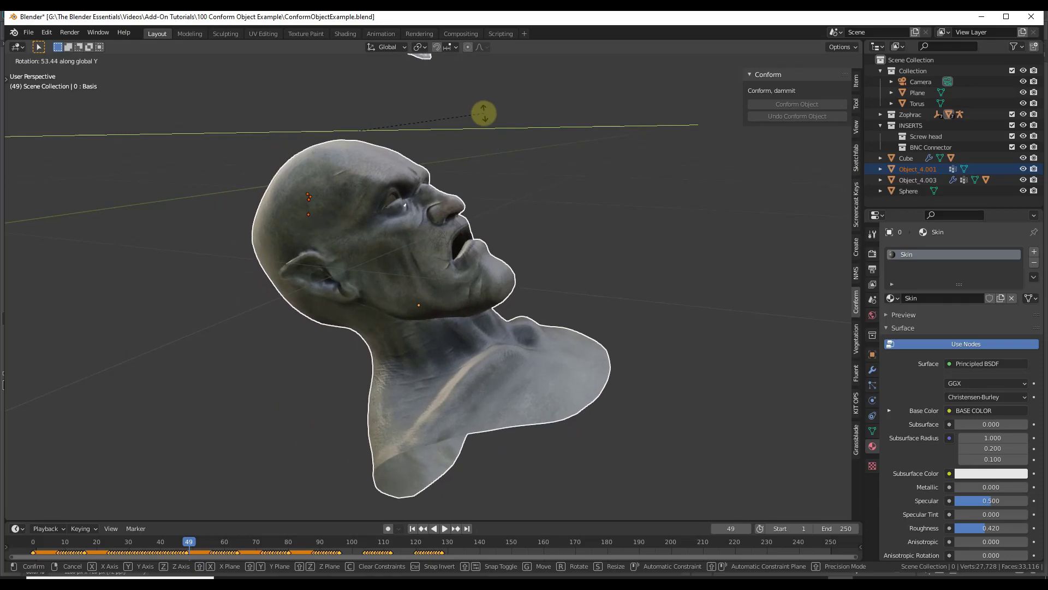
{"action": "type", "text": "90"}
{"action": "key", "text": "Return"}
Lower the small ornament along Z until it hovers just above the head.
{"action": "scroll", "coordinate": [481, 110], "scroll_direction": "down", "scroll_amount": 5}
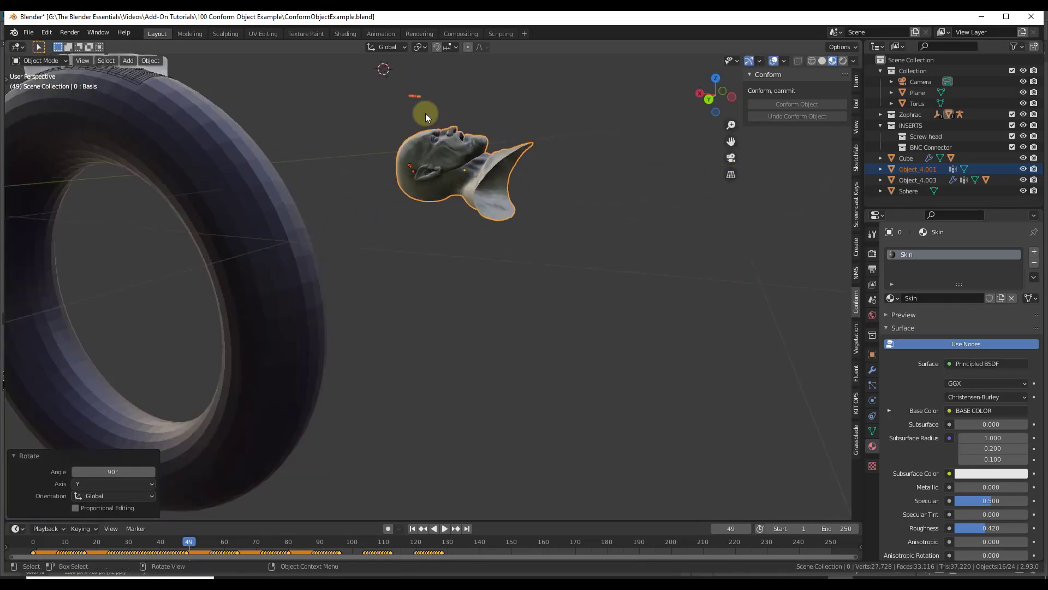
{"action": "scroll", "coordinate": [425, 110], "scroll_direction": "up", "scroll_amount": 4}
{"action": "middle_click_drag", "start_coordinate": [424, 110], "coordinate": [402, 87]}
{"action": "left_click", "coordinate": [396, 82]}
{"action": "key", "text": "g"}
{"action": "key", "text": "z"}
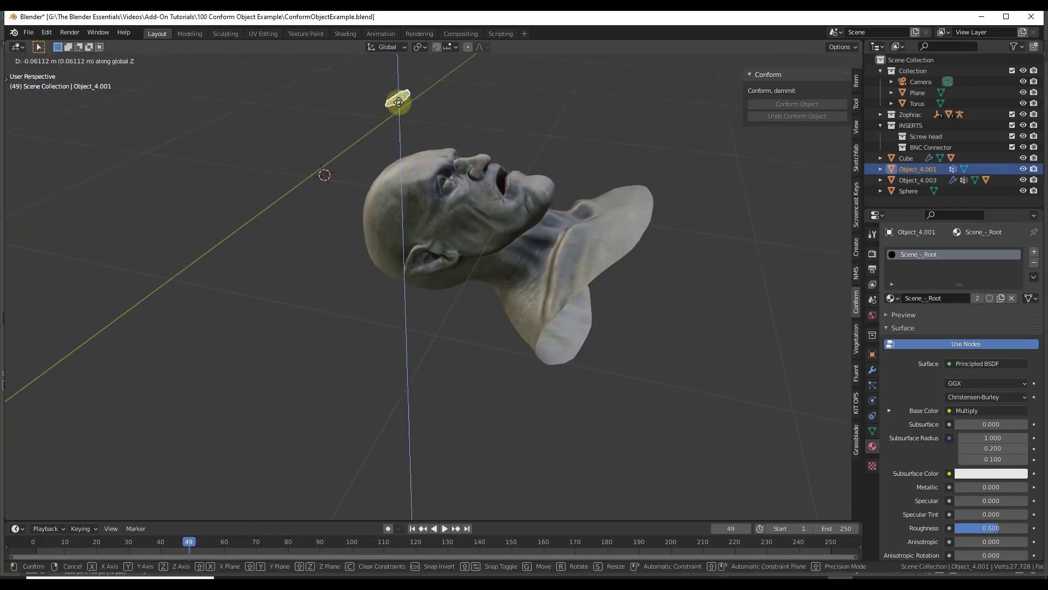
{"action": "left_click", "coordinate": [410, 141]}
Conform the ornament onto the head, then undo the conform.
{"action": "left_click", "coordinate": [409, 176], "text": "shift"}
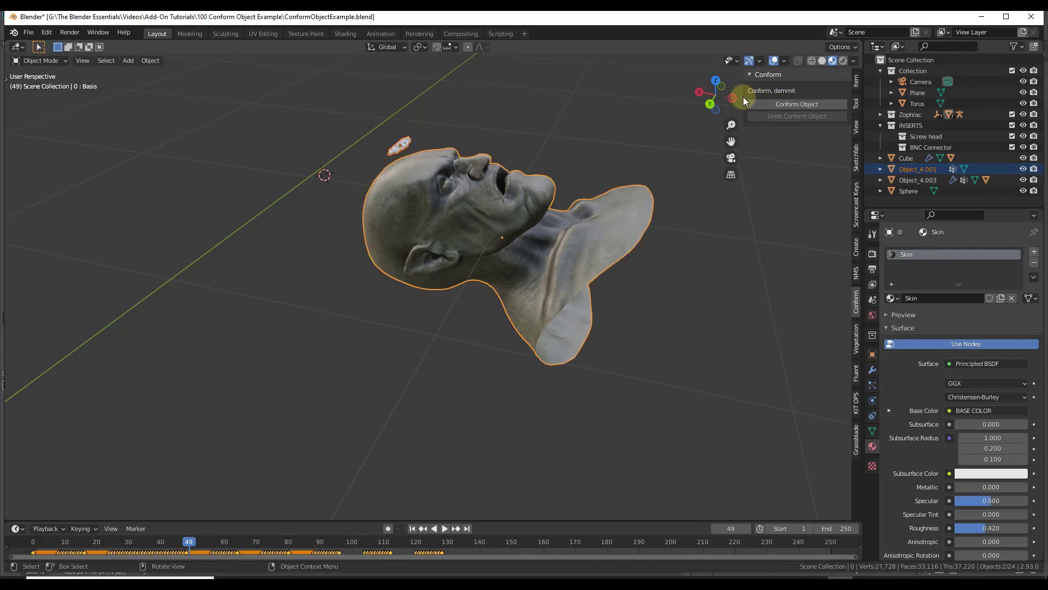
{"action": "left_click", "coordinate": [797, 105]}
{"action": "scroll", "coordinate": [402, 171], "scroll_direction": "up", "scroll_amount": 5}
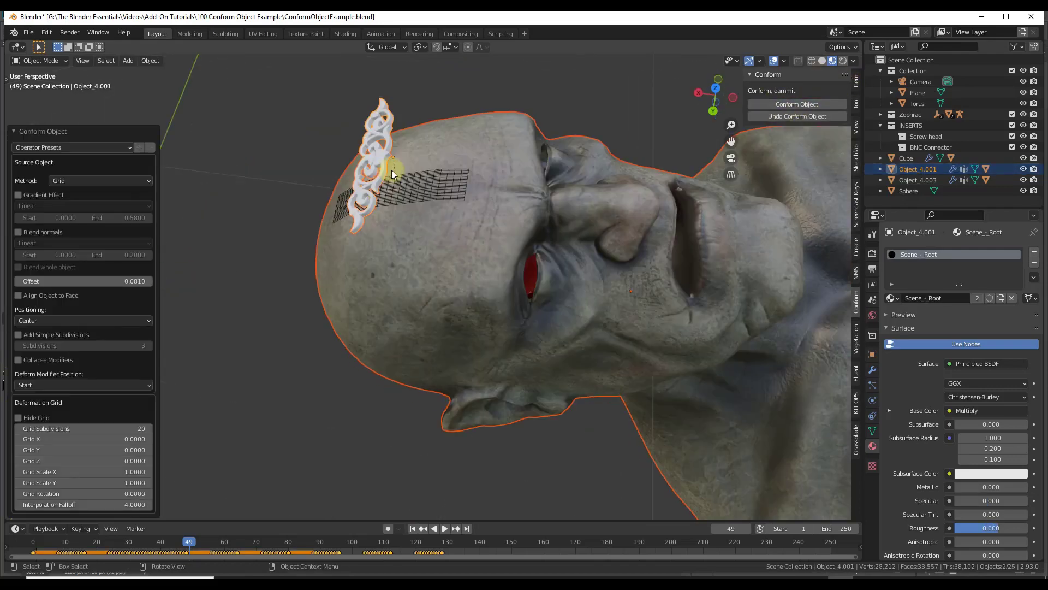
{"action": "left_click", "coordinate": [789, 116]}
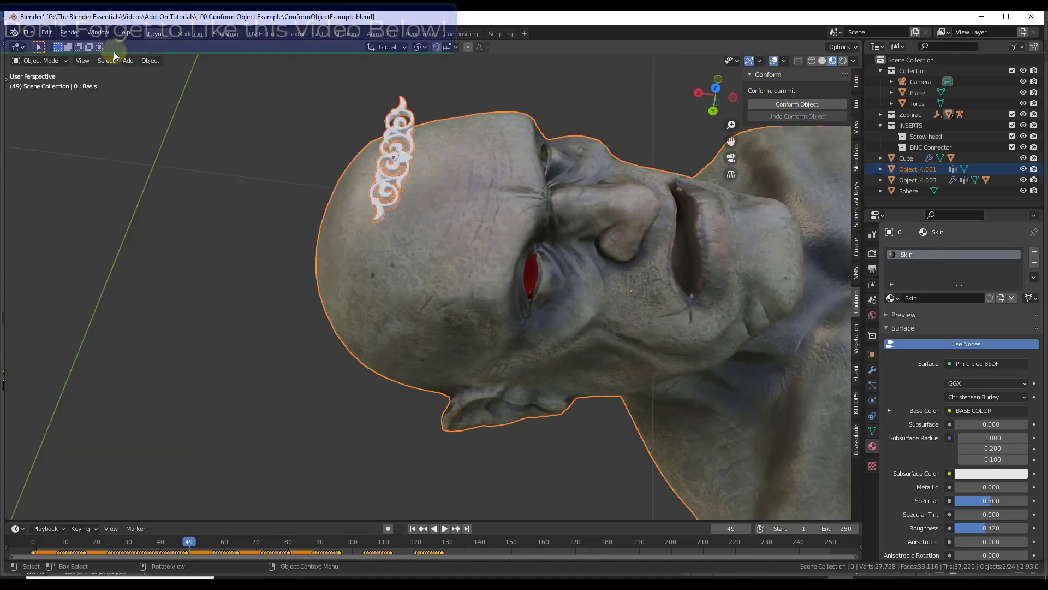
Apply the ornament's Rotation & Scale.
{"action": "left_click", "coordinate": [399, 130]}
{"action": "left_click", "coordinate": [150, 61]}
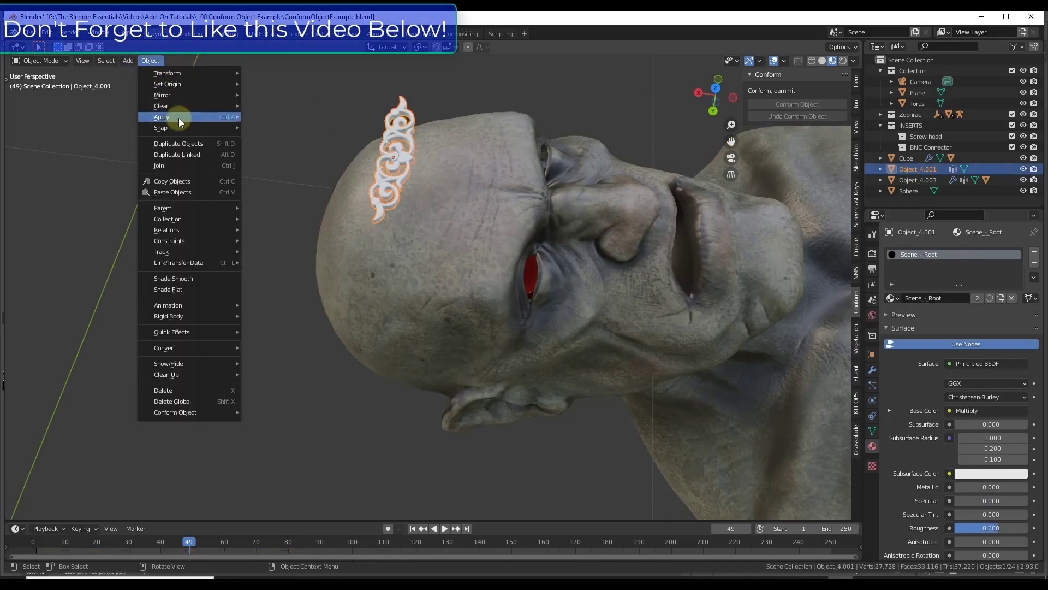
{"action": "mouse_move", "coordinate": [176, 116]}
{"action": "left_click", "coordinate": [287, 159]}
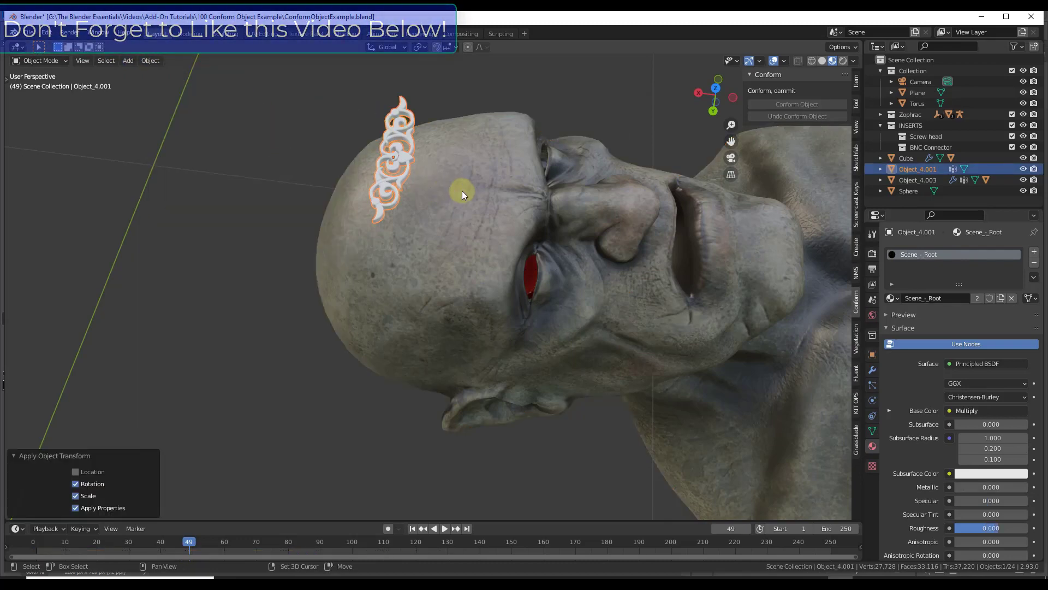
Conform the ornament onto the head's forehead at a 0.0810 offset.
{"action": "left_click", "coordinate": [461, 191], "text": "shift"}
{"action": "right_click", "coordinate": [394, 182]}
{"action": "mouse_move", "coordinate": [367, 263]}
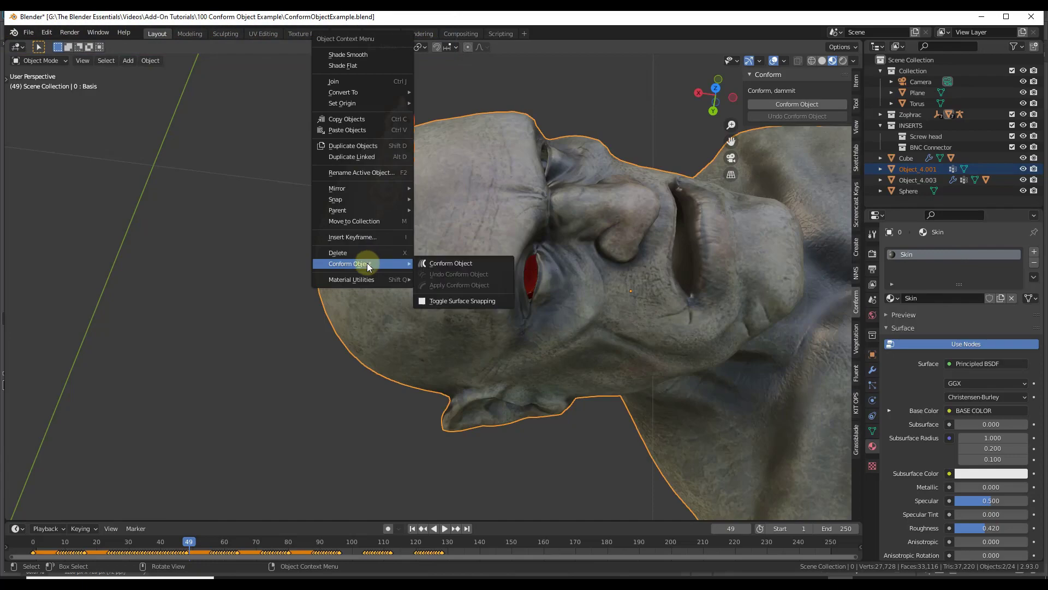
{"action": "left_click", "coordinate": [443, 264]}
Toggle Gradient Effect on and off and set the conform Offset to 0.0010.
{"action": "middle_click_drag", "start_coordinate": [378, 182], "coordinate": [376, 158]}
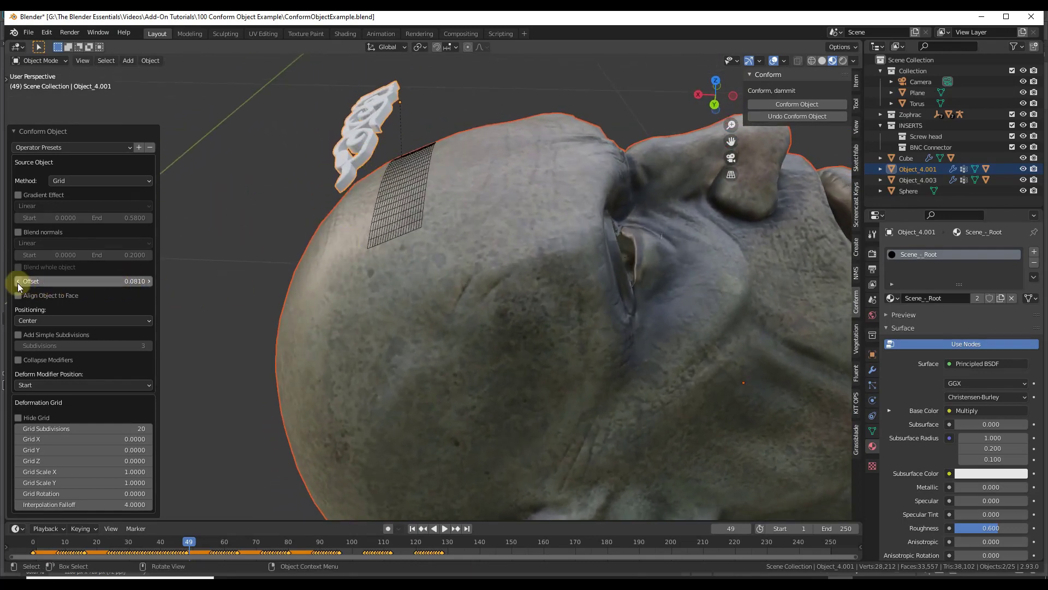
{"action": "left_click", "coordinate": [18, 195]}
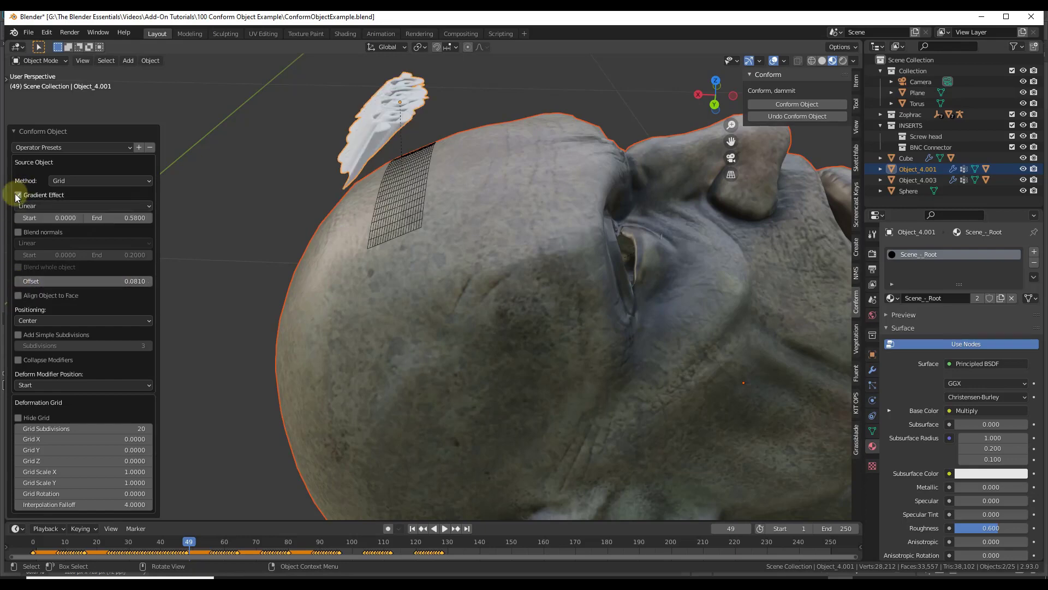
{"action": "left_click", "coordinate": [18, 195]}
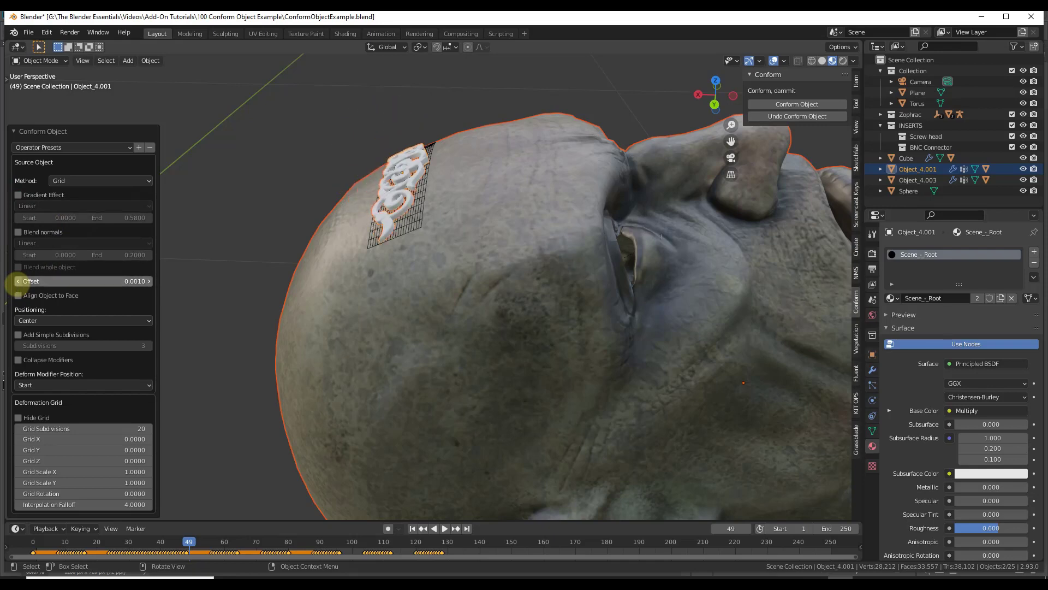
{"action": "middle_click_drag", "start_coordinate": [329, 171], "coordinate": [629, 296]}
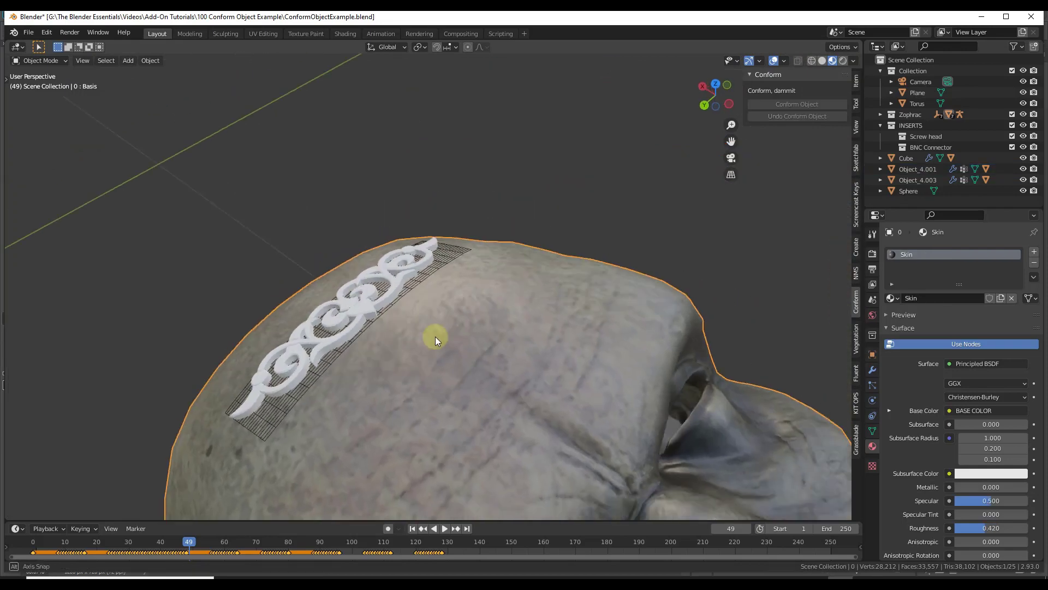
{"action": "middle_click_drag", "start_coordinate": [434, 337], "coordinate": [488, 358]}
{"action": "scroll", "coordinate": [488, 358], "scroll_direction": "down", "scroll_amount": 5}
{"action": "middle_click_drag", "start_coordinate": [559, 320], "coordinate": [636, 270]}
Rotate the head bust -90° about Y so it stands upright.
{"action": "key", "text": "r"}
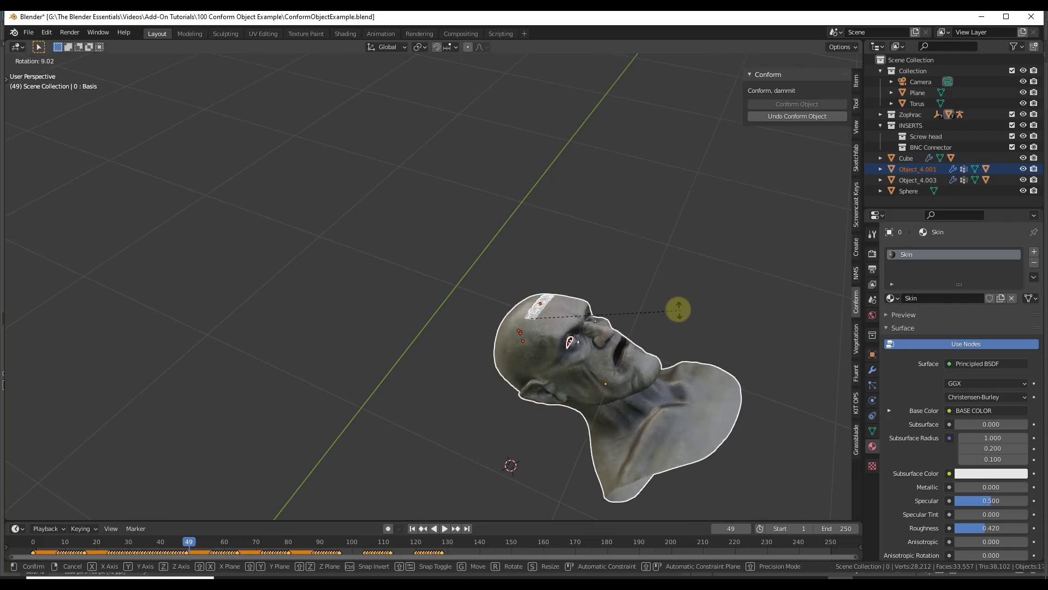
{"action": "key", "text": "x"}
{"action": "key", "text": "y"}
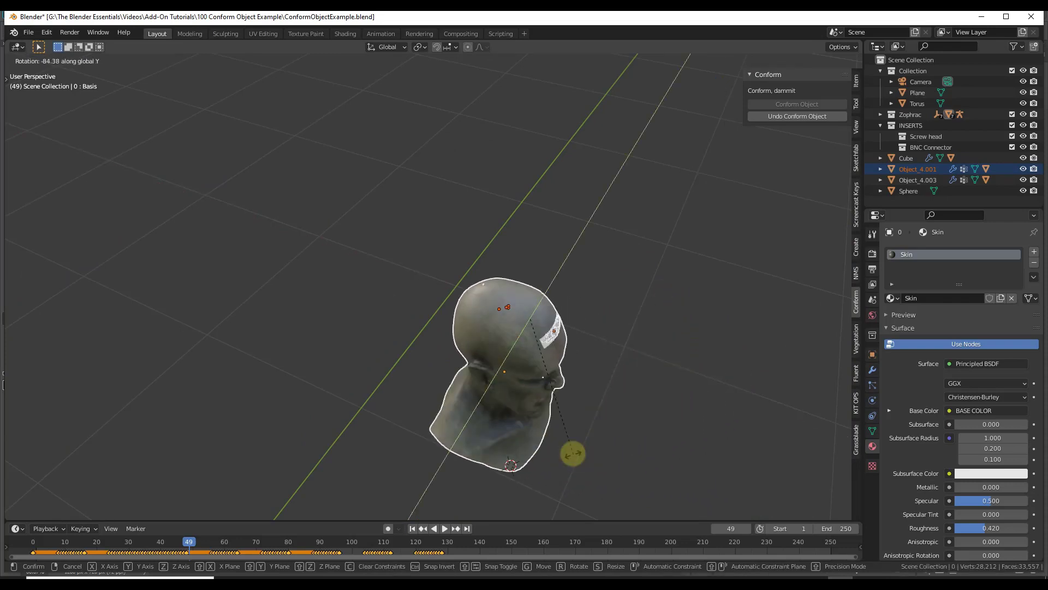
{"action": "type", "text": "90"}
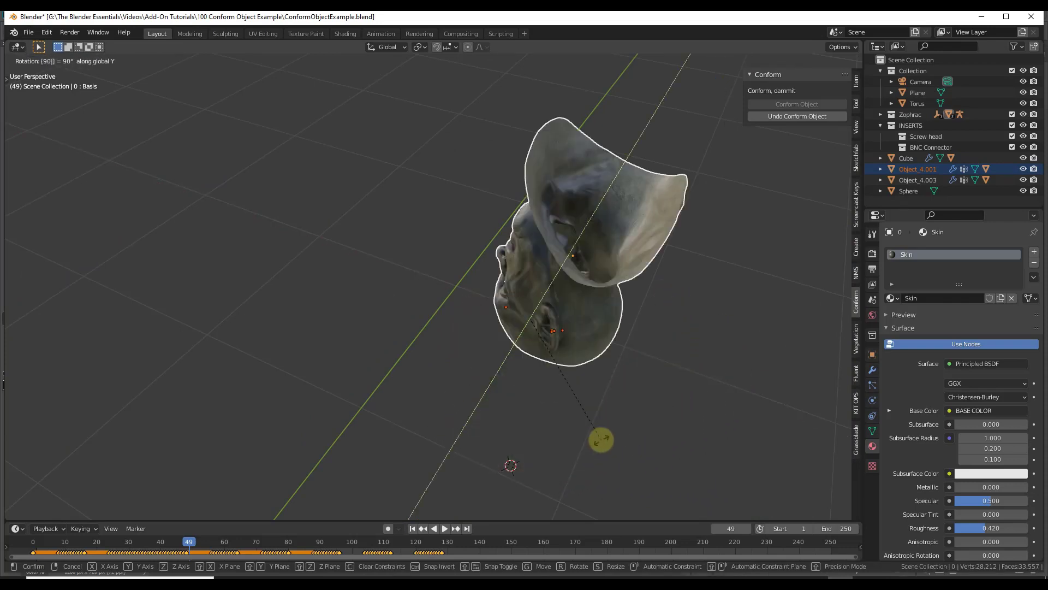
{"action": "type", "text": "-"}
{"action": "key", "text": "Return"}
Zoom in on the forehead and select the ornament's conform grid.
{"action": "middle_click_drag", "start_coordinate": [573, 411], "coordinate": [518, 365]}
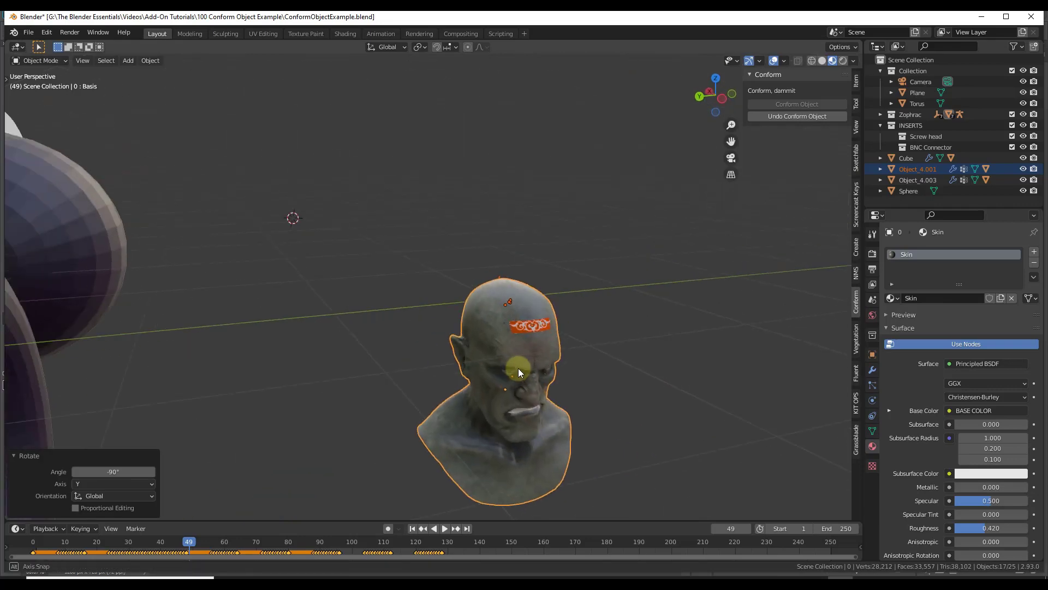
{"action": "scroll", "coordinate": [554, 196], "scroll_direction": "up", "scroll_amount": 5}
{"action": "middle_click_drag", "start_coordinate": [555, 195], "coordinate": [565, 355]}
{"action": "scroll", "coordinate": [500, 290], "scroll_direction": "up", "scroll_amount": 2}
{"action": "middle_click_drag", "start_coordinate": [500, 291], "coordinate": [440, 180]}
{"action": "left_click", "coordinate": [437, 175]}
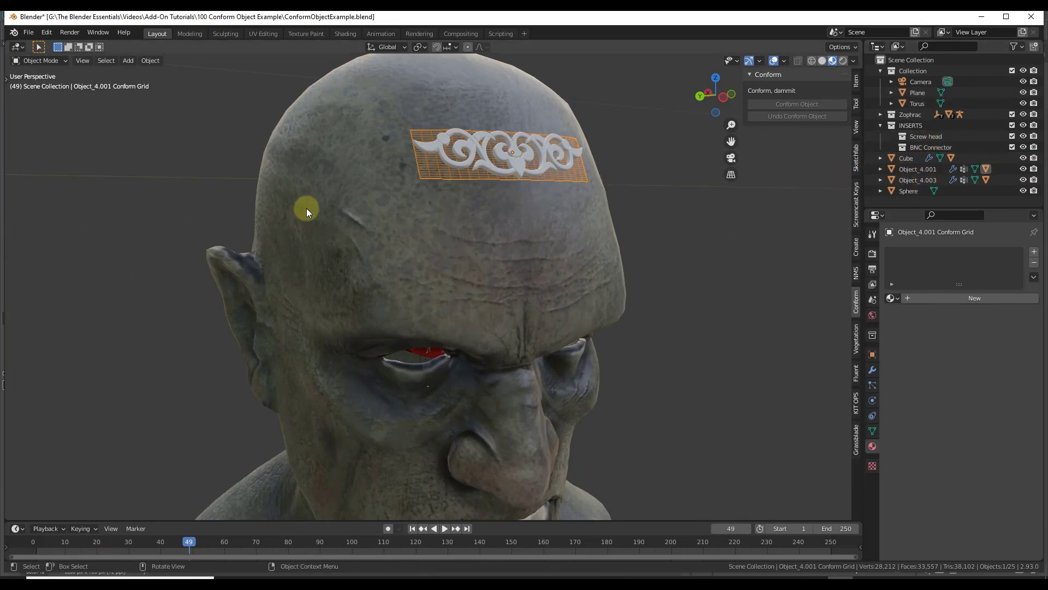
Enlarge the ornament's conform grid on the forehead.
{"action": "middle_click_drag", "start_coordinate": [464, 191], "coordinate": [538, 188]}
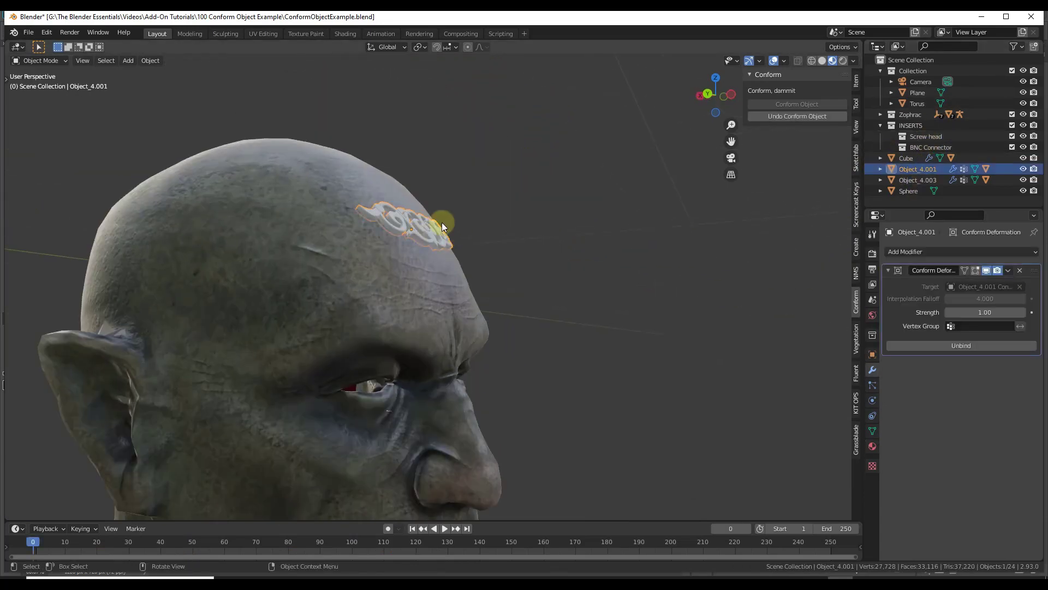
{"action": "middle_click_drag", "start_coordinate": [442, 226], "coordinate": [427, 250]}
{"action": "scroll", "coordinate": [425, 246], "scroll_direction": "down", "scroll_amount": 1}
{"action": "key", "text": "s"}
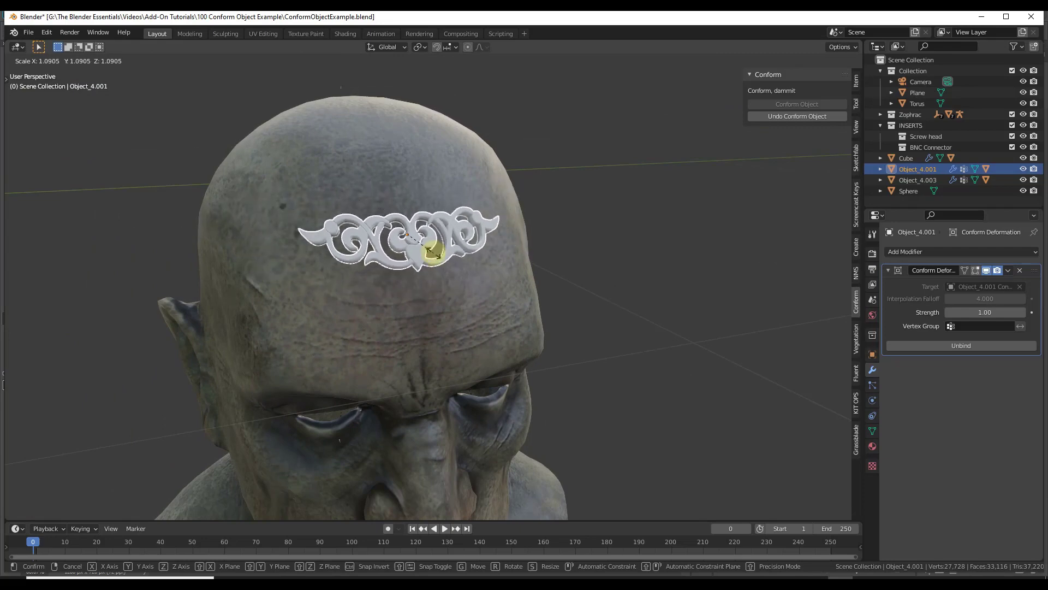
{"action": "left_click", "coordinate": [442, 250]}
Move the ornament down and along Y toward the bridge of the nose.
{"action": "middle_click_drag", "start_coordinate": [442, 249], "coordinate": [431, 253]}
{"action": "key", "text": "g"}
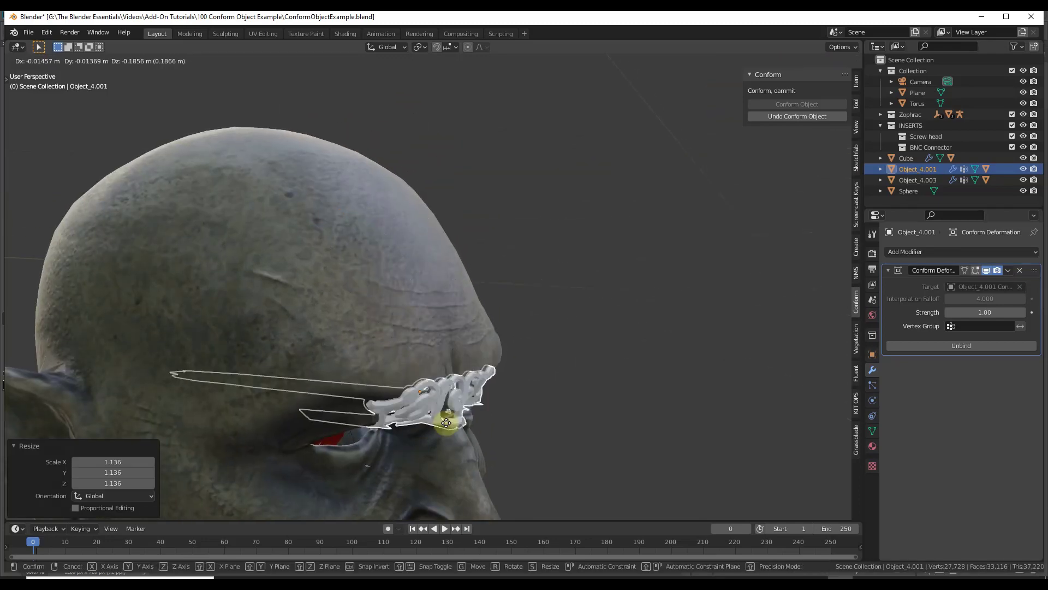
{"action": "left_click", "coordinate": [440, 468]}
{"action": "middle_click_drag", "start_coordinate": [440, 468], "coordinate": [460, 368]}
{"action": "key", "text": "g"}
{"action": "key", "text": "y"}
{"action": "left_click", "coordinate": [470, 366]}
Settle the ornament on the nose bridge below the eyes and shrink it to 0.618.
{"action": "key", "text": "g"}
{"action": "key", "text": "x"}
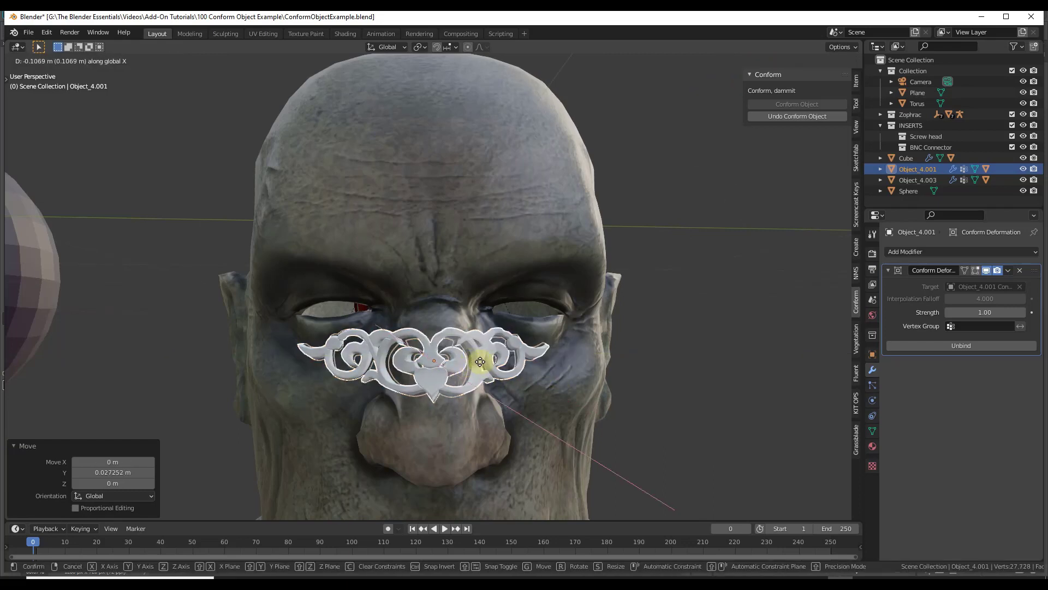
{"action": "key", "text": "y"}
{"action": "left_click", "coordinate": [475, 363]}
{"action": "key", "text": "s"}
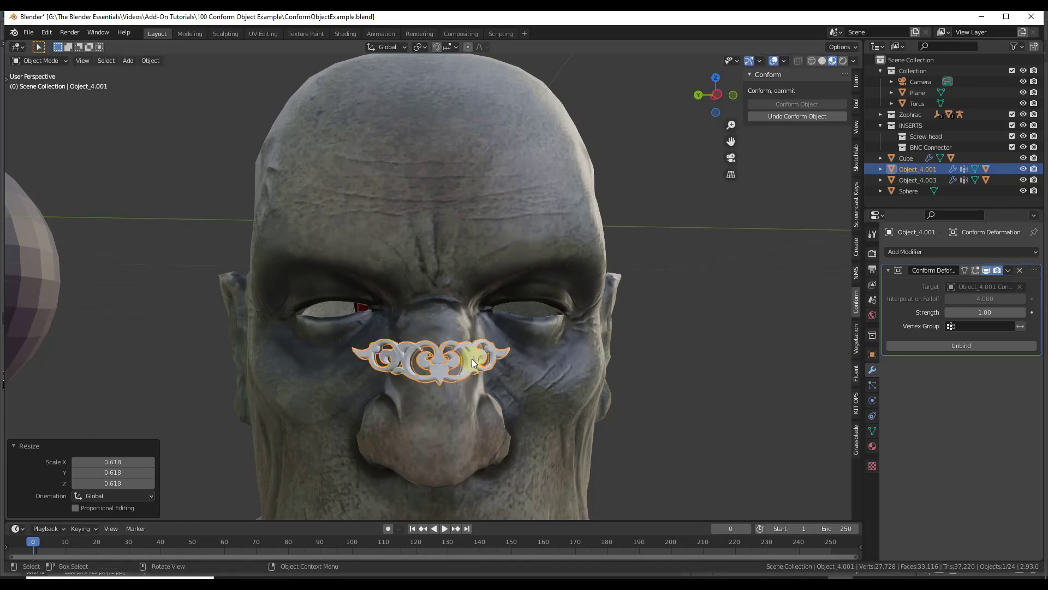